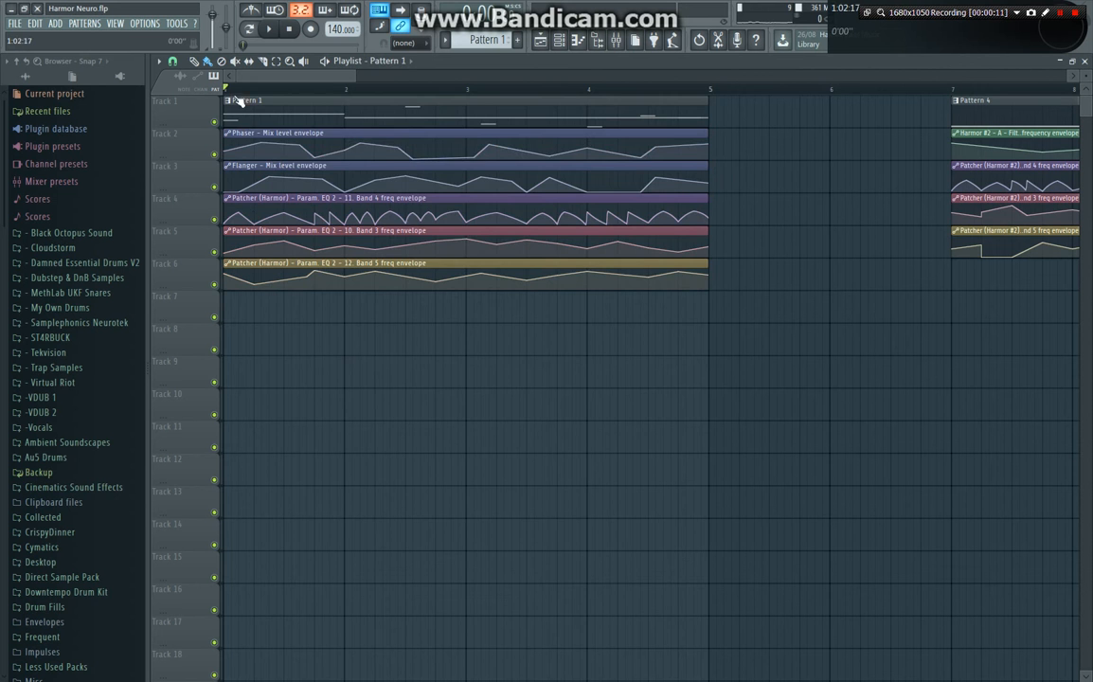
# - Select bars 1 to 5 in the playlist and play Pattern 1 with its automation clips
pyautogui.keyDown('ctrl'); pyautogui.click(766, 188); pyautogui.keyUp('ctrl')
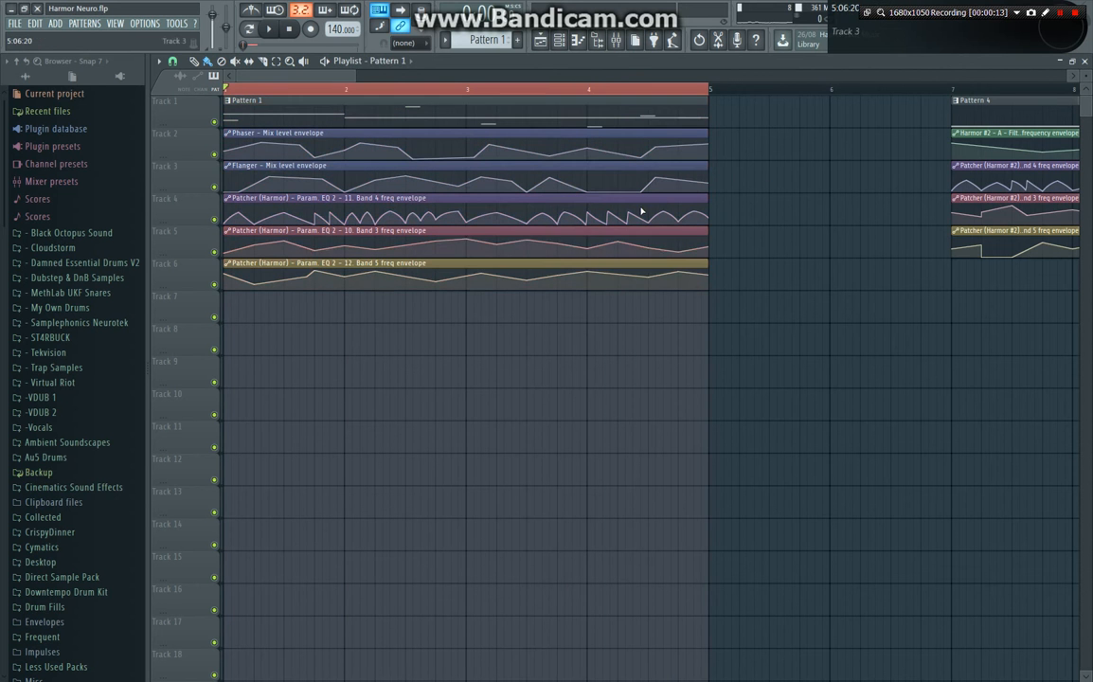
pyautogui.scroll(1, 254, 208)
pyautogui.press('space')
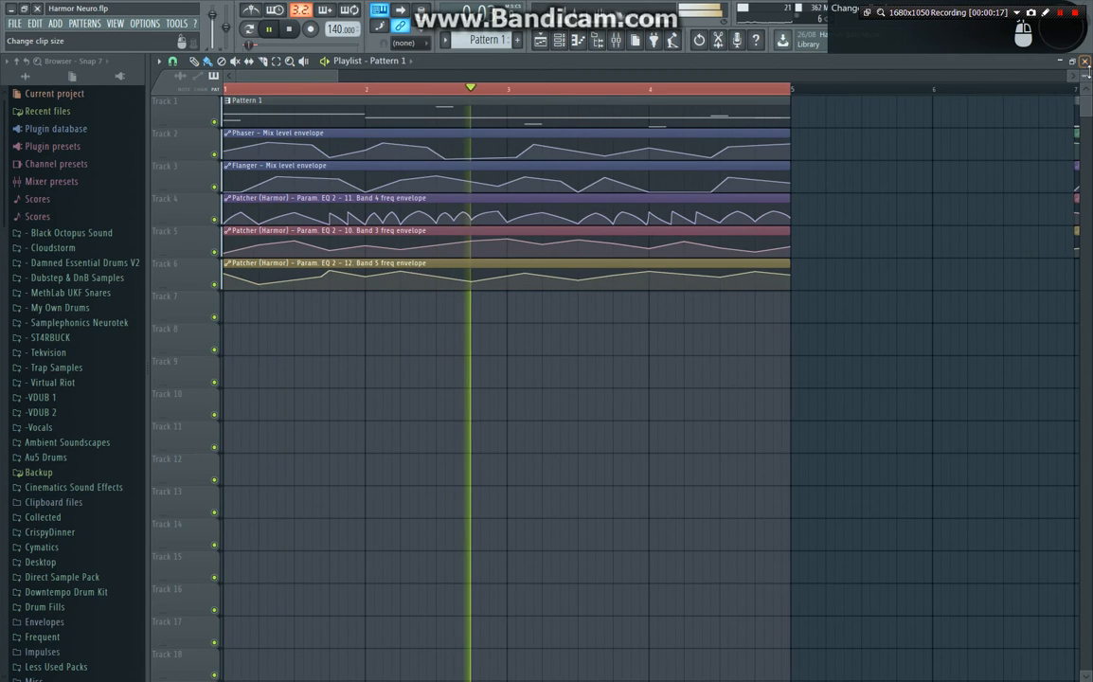
pyautogui.moveTo(1086, 76); pyautogui.dragTo(1085, 108)
pyautogui.scroll(1, 685, 327)
pyautogui.scroll(5, 686, 328)
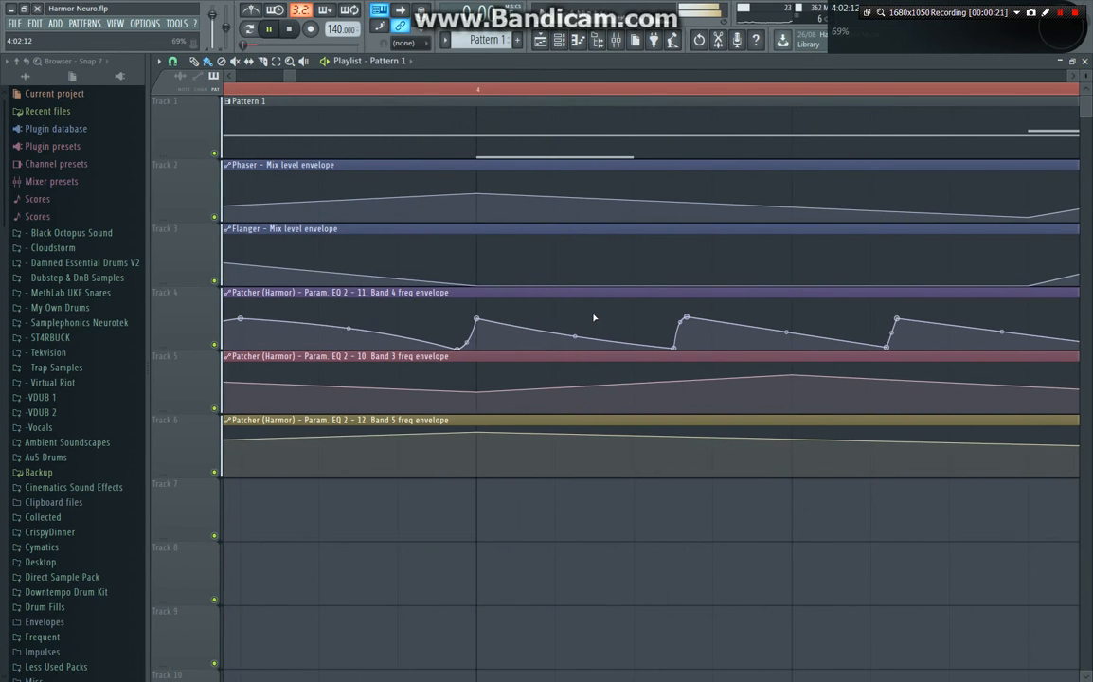
pyautogui.scroll(-5, 568, 294)
pyautogui.moveTo(269, 77); pyautogui.dragTo(233, 77)
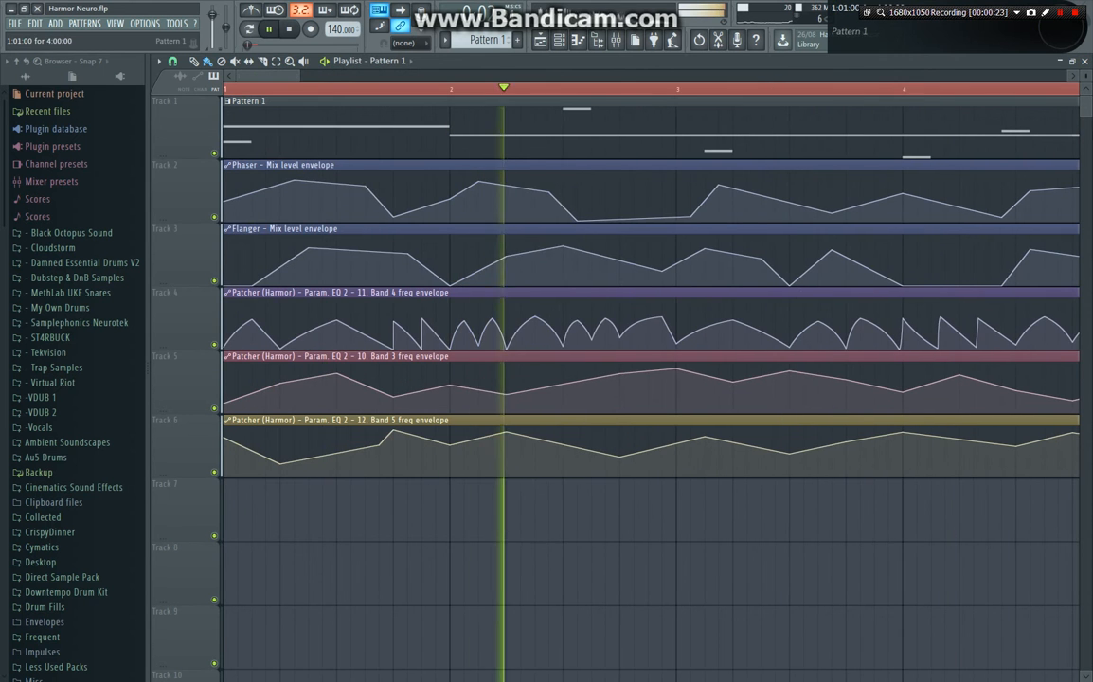
pyautogui.moveTo(1085, 76); pyautogui.dragTo(1086, 57)
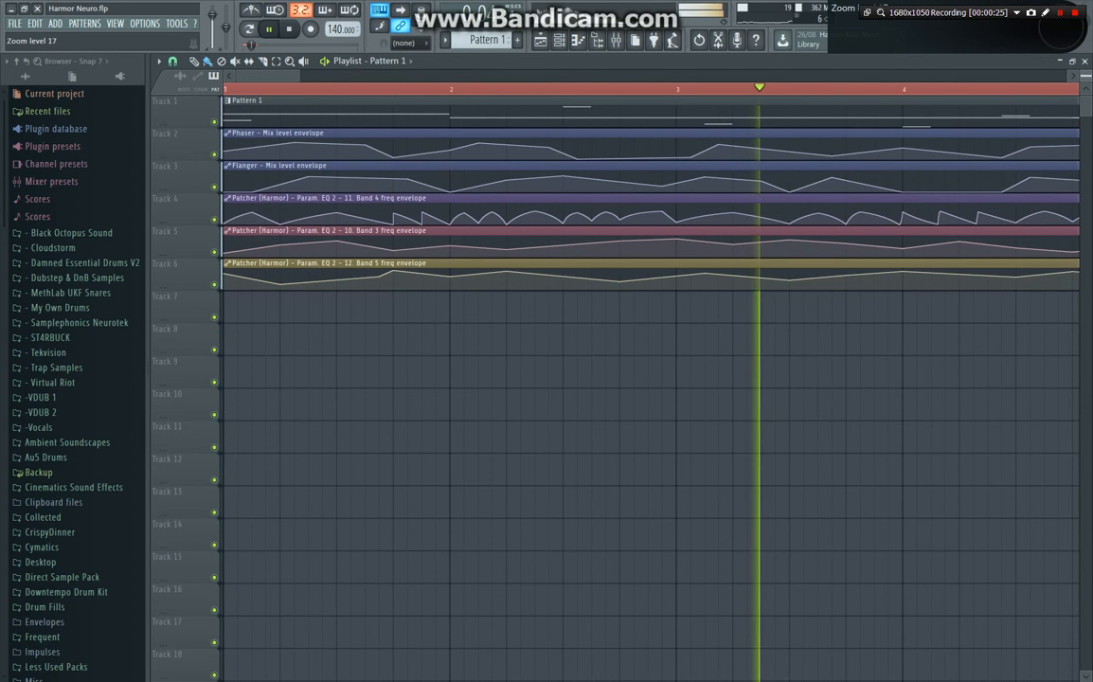
# - Play the chopped audio clips on Track 1 from bar 17 and follow them to the long clip at bar 30
pyautogui.scroll(-3, 712, 382)
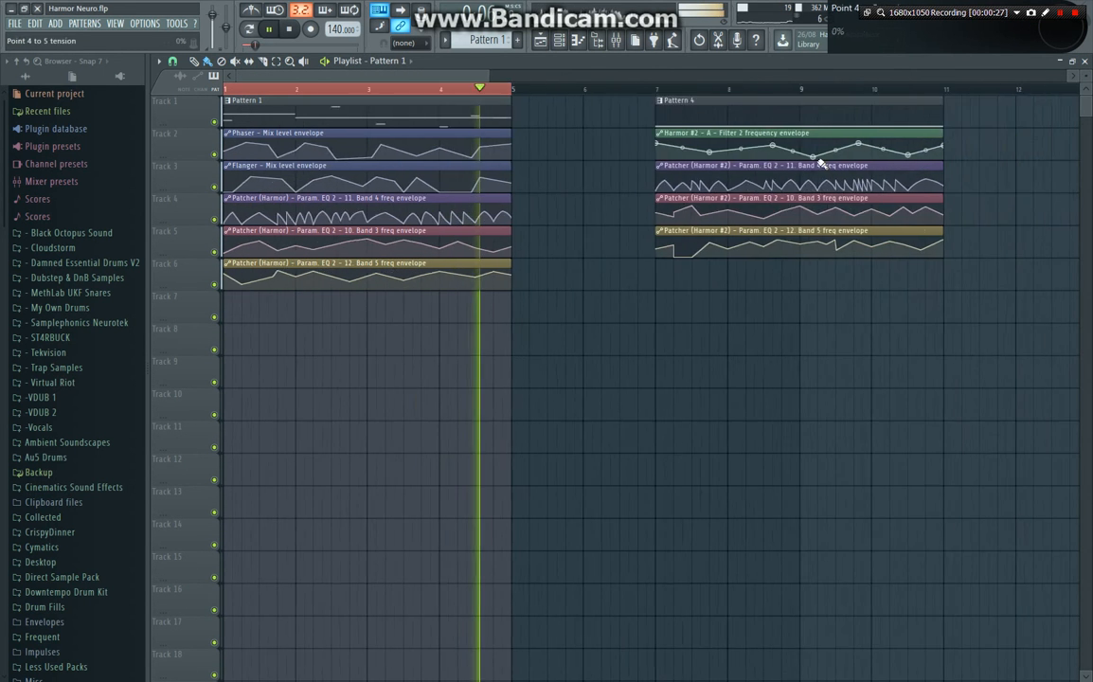
pyautogui.scroll(-3, 861, 142)
pyautogui.doubleClick(759, 91)
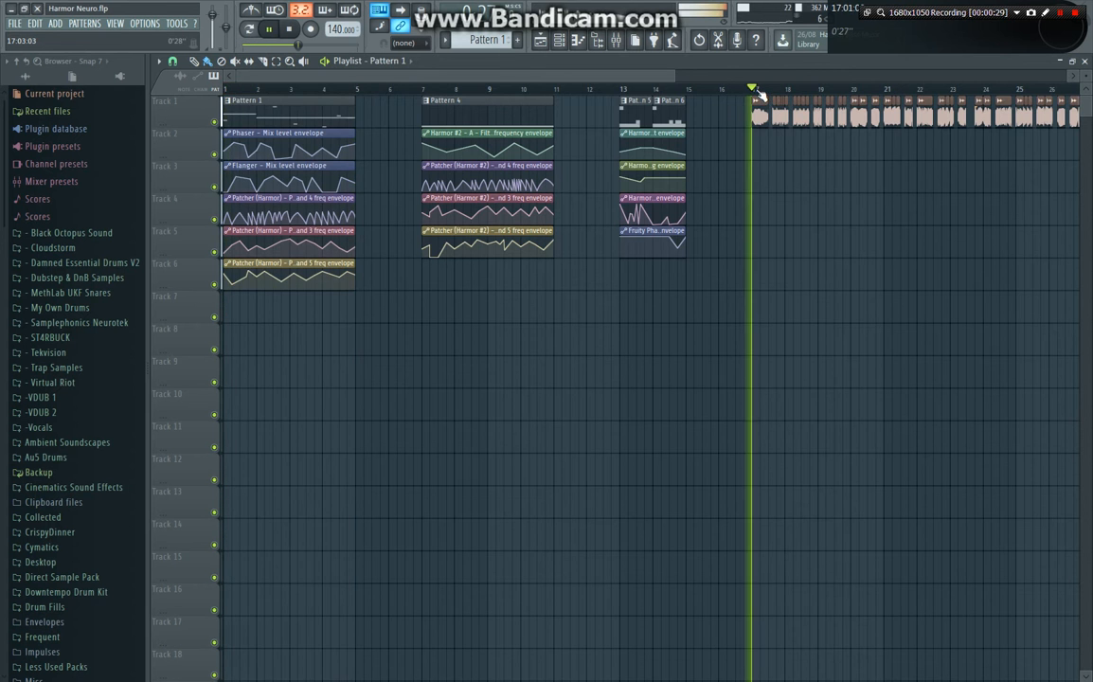
pyautogui.scroll(4, 914, 215)
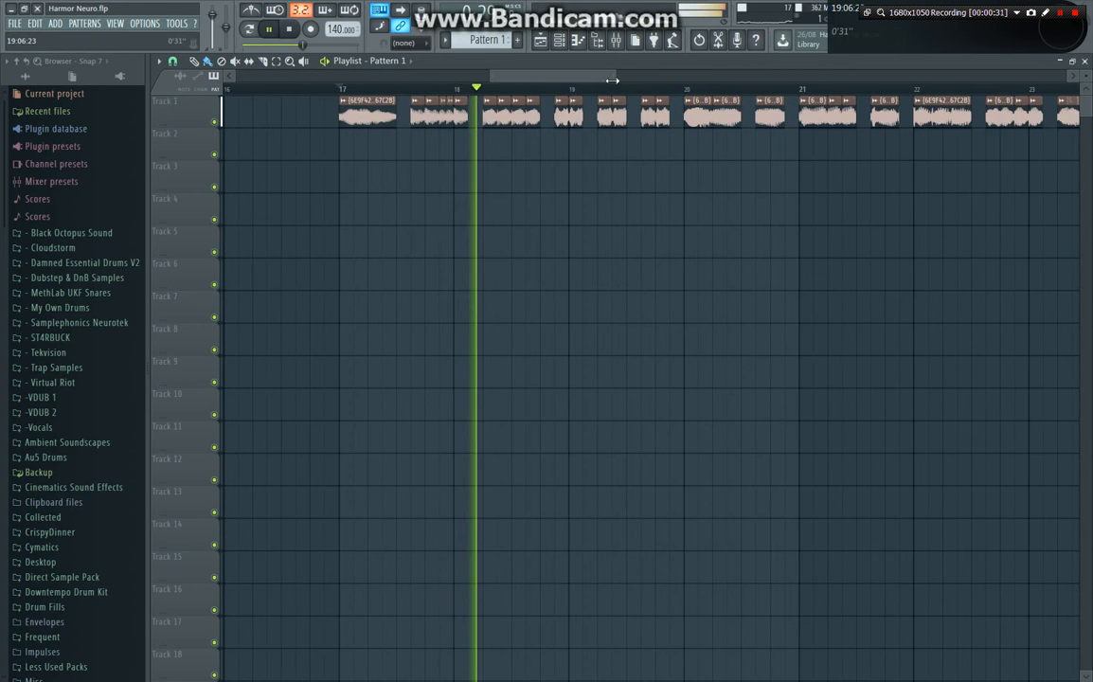
pyautogui.scroll(-2, 609, 92)
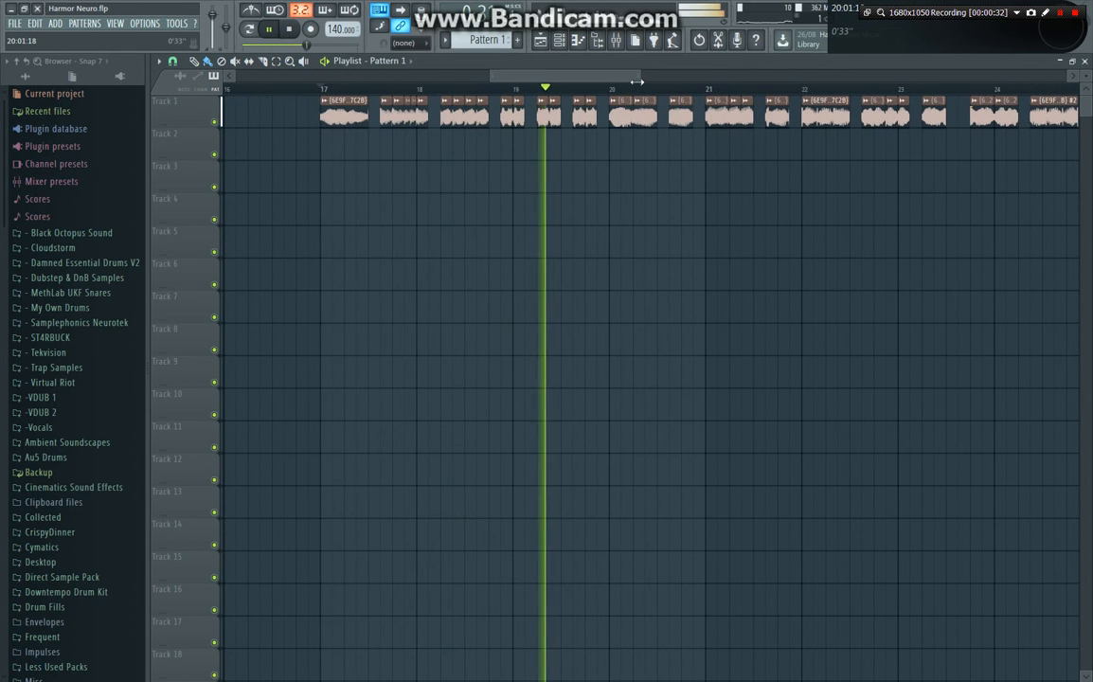
pyautogui.scroll(3, 545, 81)
pyautogui.moveTo(546, 81); pyautogui.dragTo(628, 89)
pyautogui.scroll(-4, 575, 142)
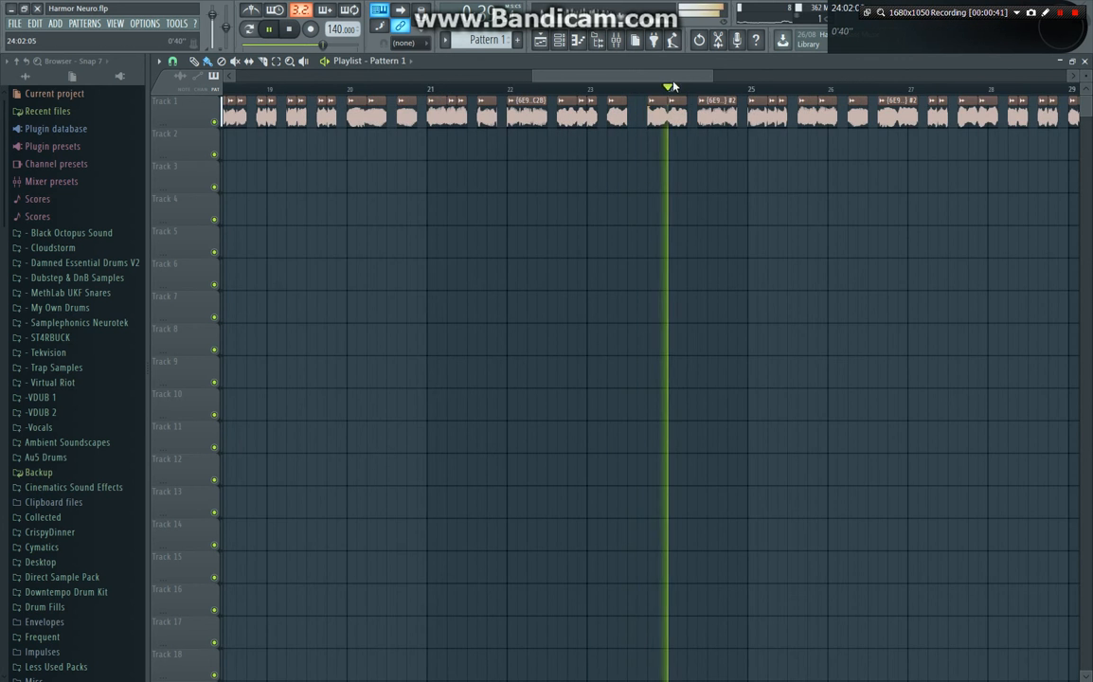
pyautogui.hscroll(3, 682, 99)
pyautogui.scroll(5, 609, 184)
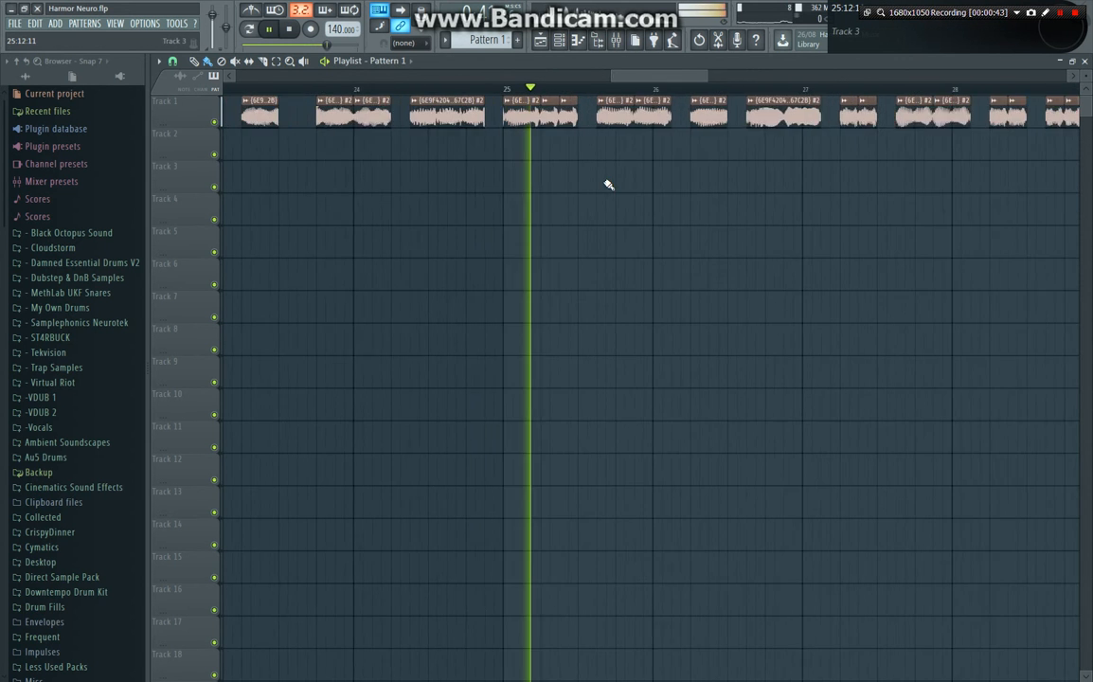
pyautogui.moveTo(667, 77); pyautogui.dragTo(743, 87)
pyautogui.scroll(2, 719, 215)
pyautogui.scroll(-3, 680, 210)
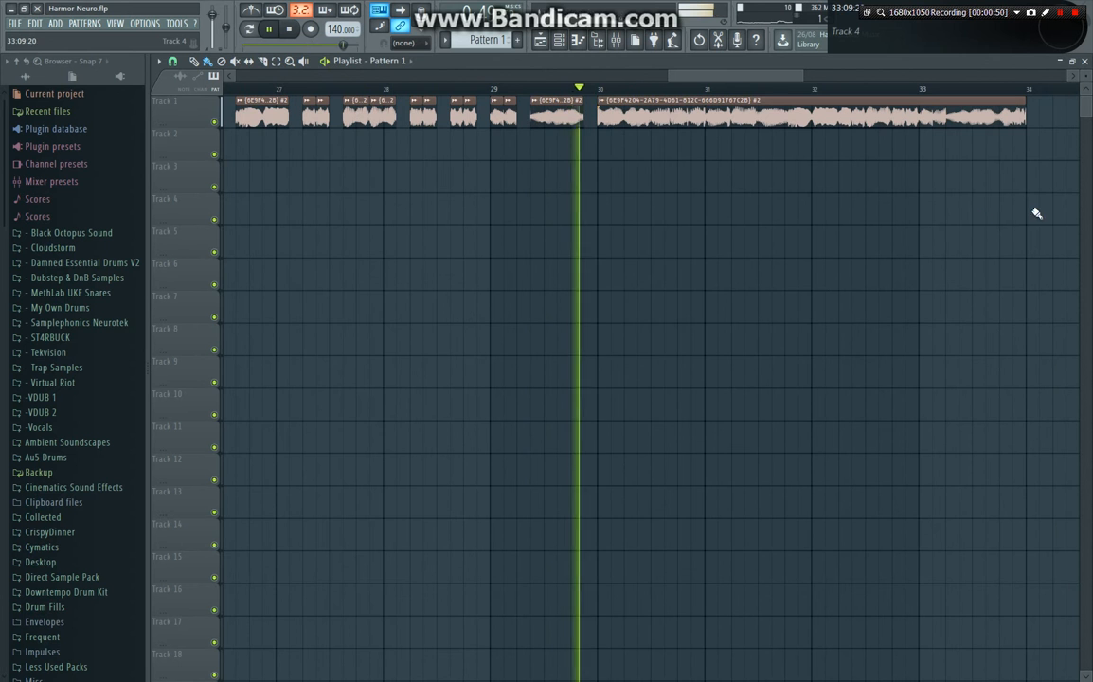
# - Check the Reverse setting of the long audio clip at bar 30 and close its sample settings
pyautogui.doubleClick(778, 106)
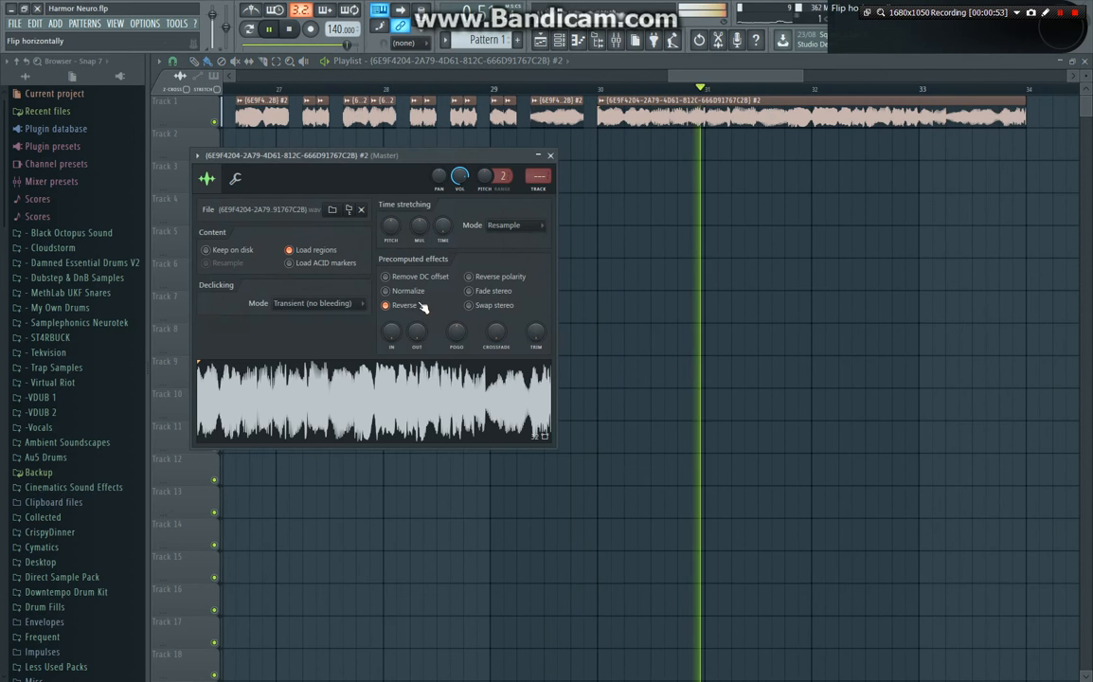
pyautogui.click(551, 156)
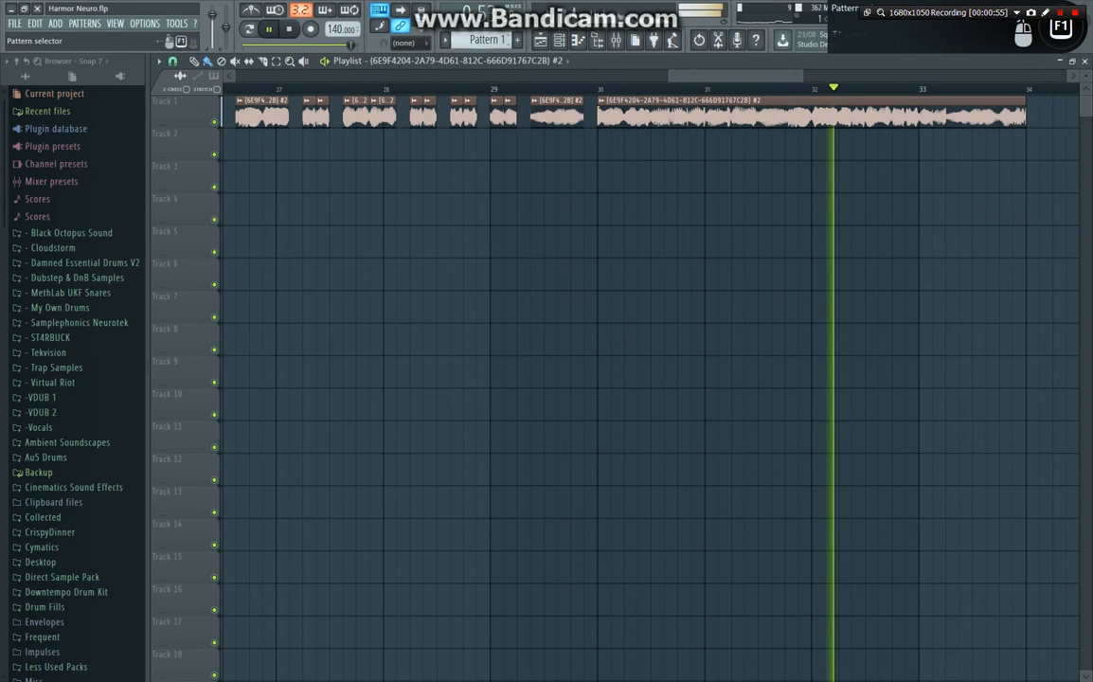
pyautogui.click(482, 40)
# - Replay the chopped audio clips on Track 1 from around bar 18 and stop playback
pyautogui.moveTo(699, 78)
pyautogui.mouseDown()
pyautogui.moveTo(577, 63)
pyautogui.moveTo(504, 70)
pyautogui.mouseUp()
pyautogui.press('space')
pyautogui.click(497, 89)
pyautogui.press('space')
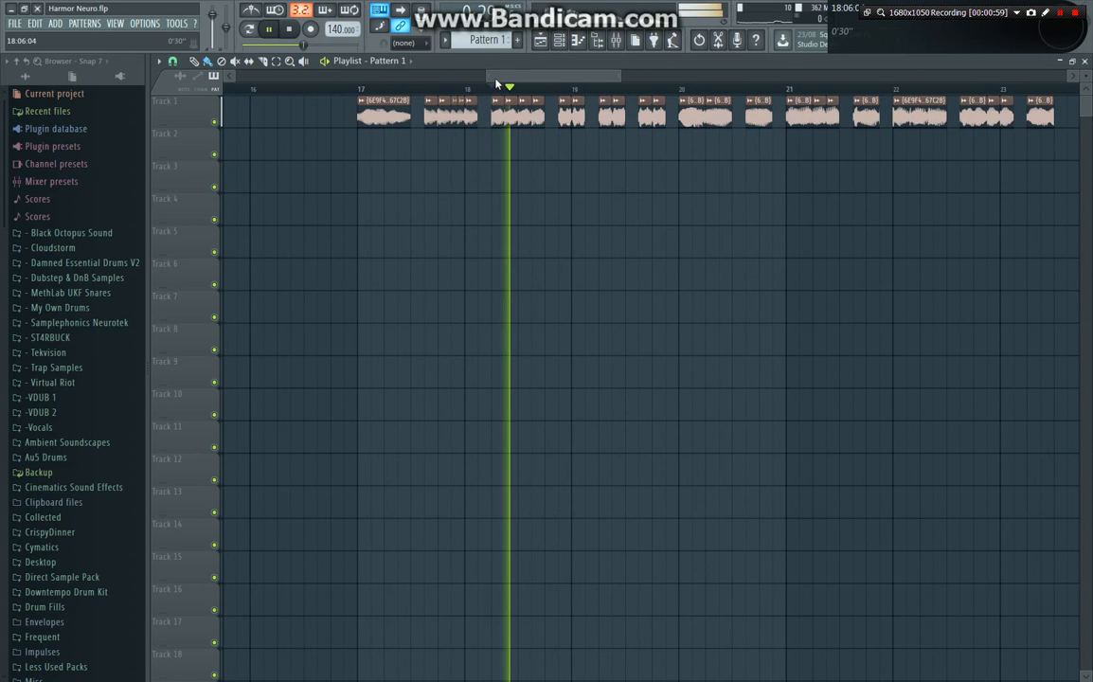
pyautogui.press('space')
pyautogui.press('space')
pyautogui.press('space')
# - Return to the playlist's start, show the mixer and channel rack, and open the first Harmor channel's plugin window
pyautogui.moveTo(502, 78); pyautogui.dragTo(246, 70)
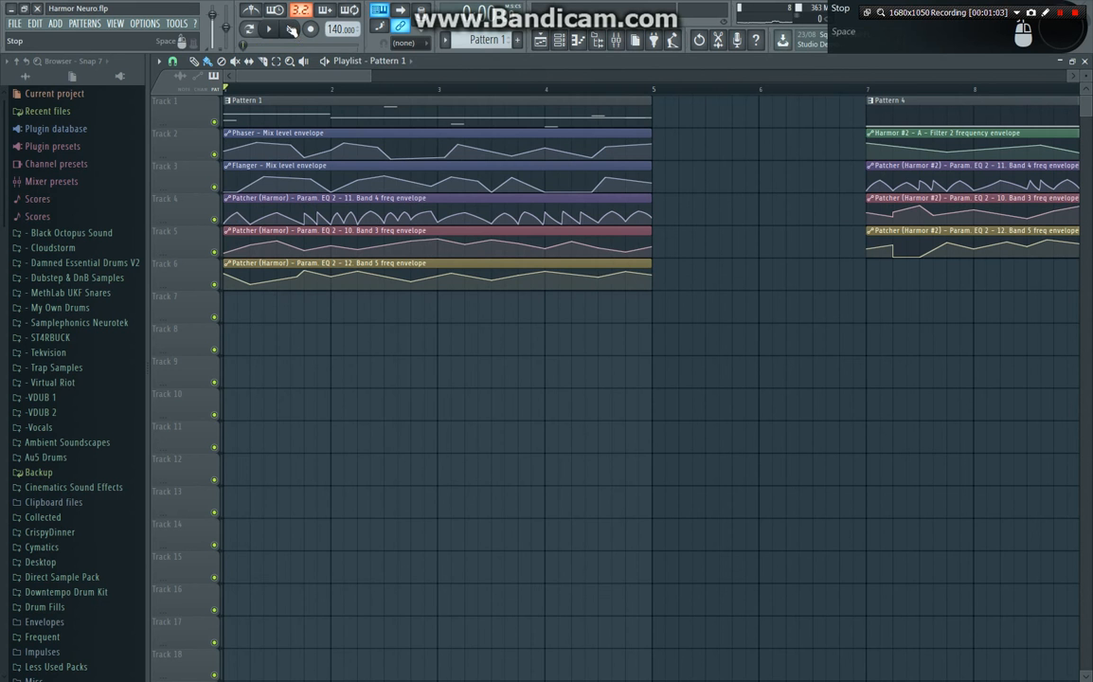
pyautogui.click(616, 41)
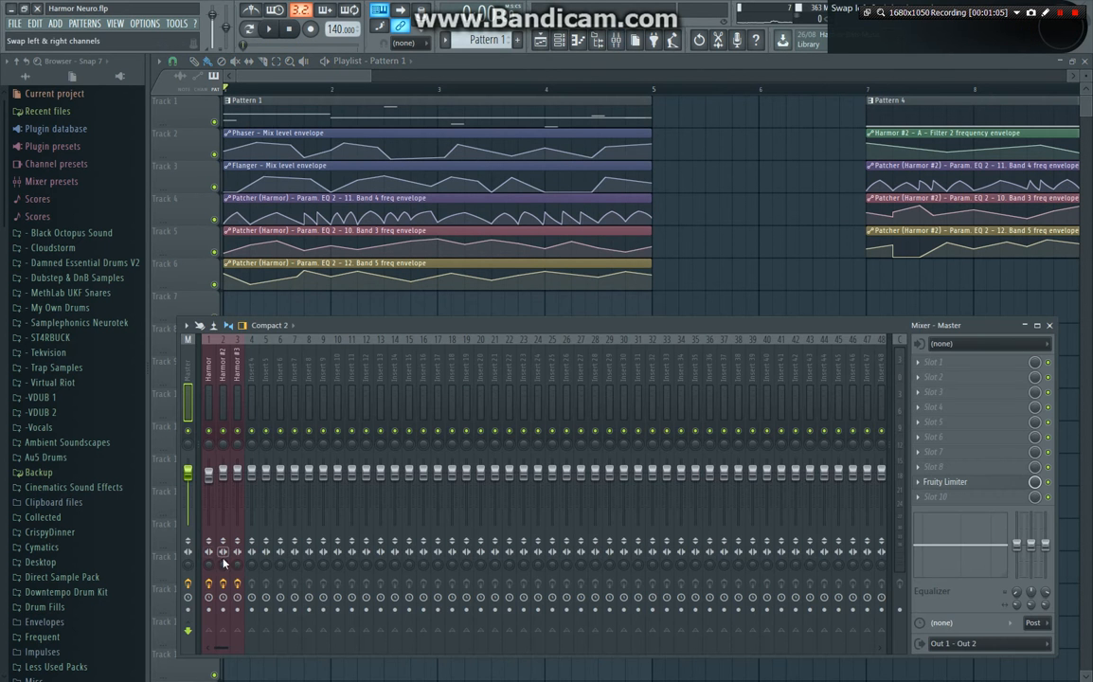
pyautogui.click(558, 42)
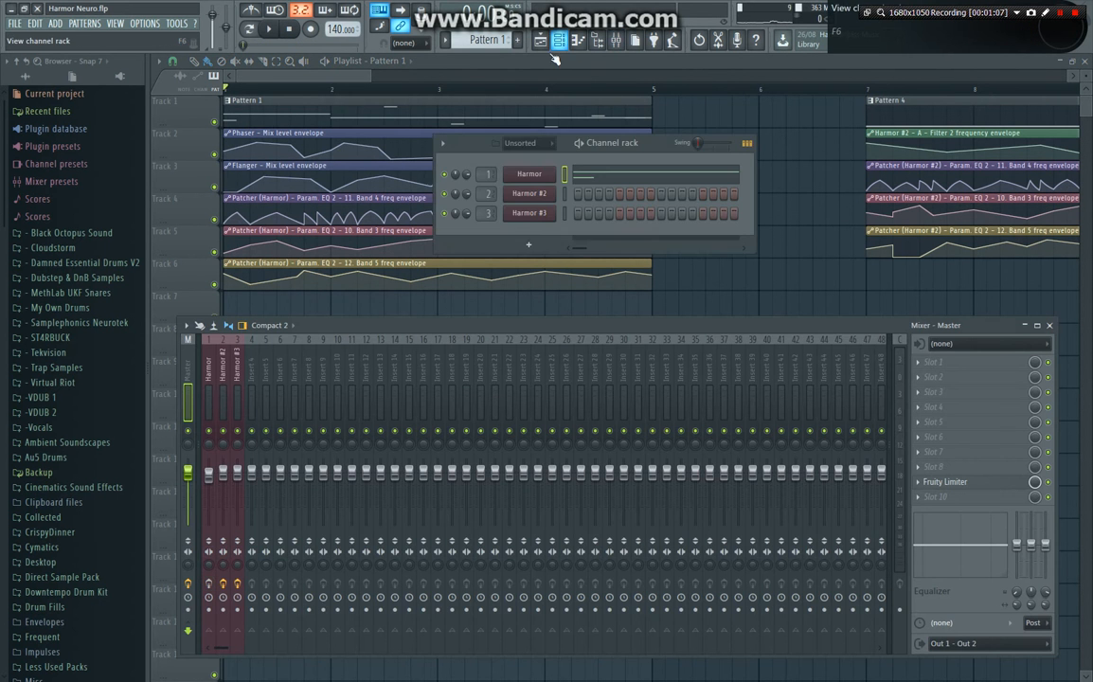
pyautogui.click(529, 174)
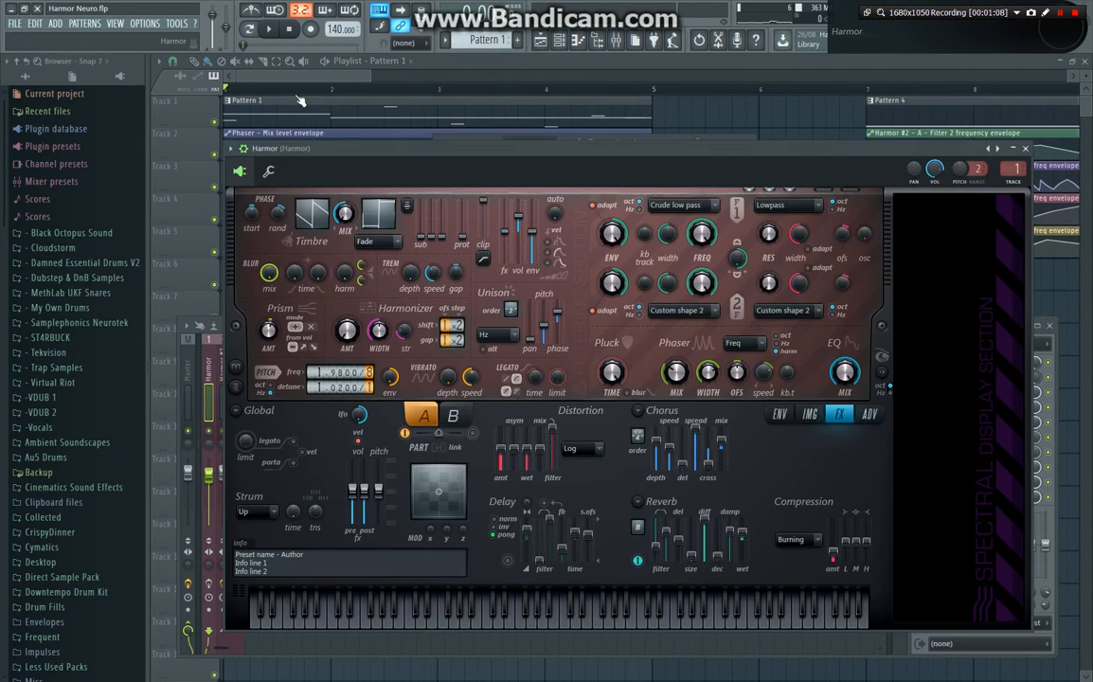
# - Play Pattern 1 with the Harmor window open and reposition the window over the playlist
pyautogui.click(269, 29)
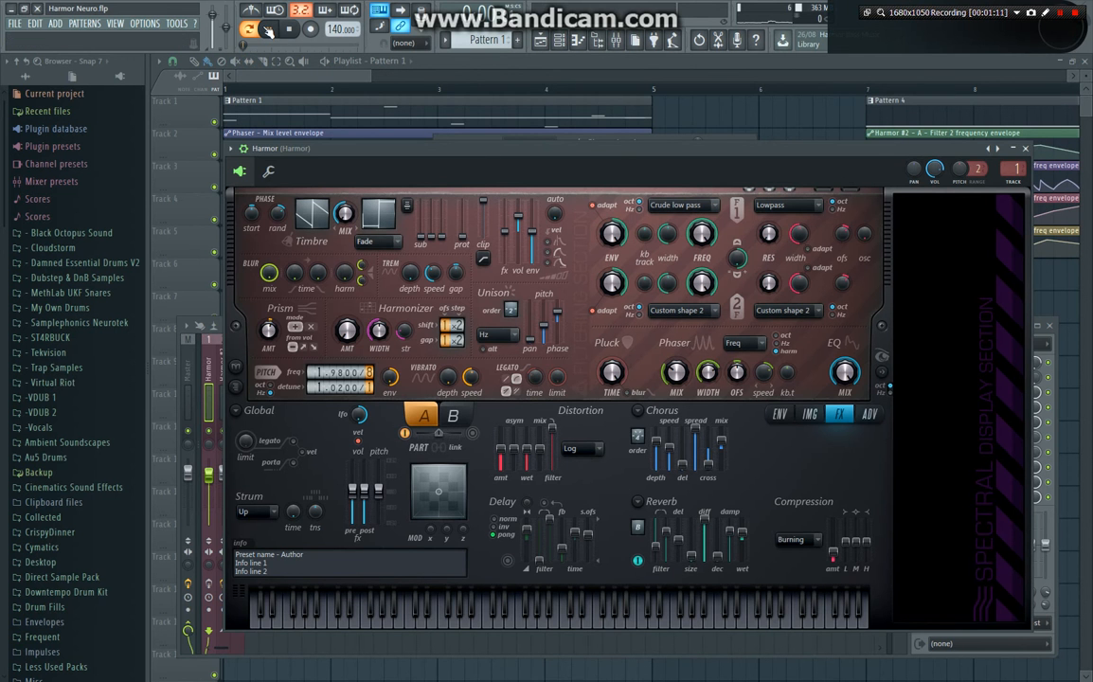
pyautogui.moveTo(589, 151); pyautogui.dragTo(569, 124)
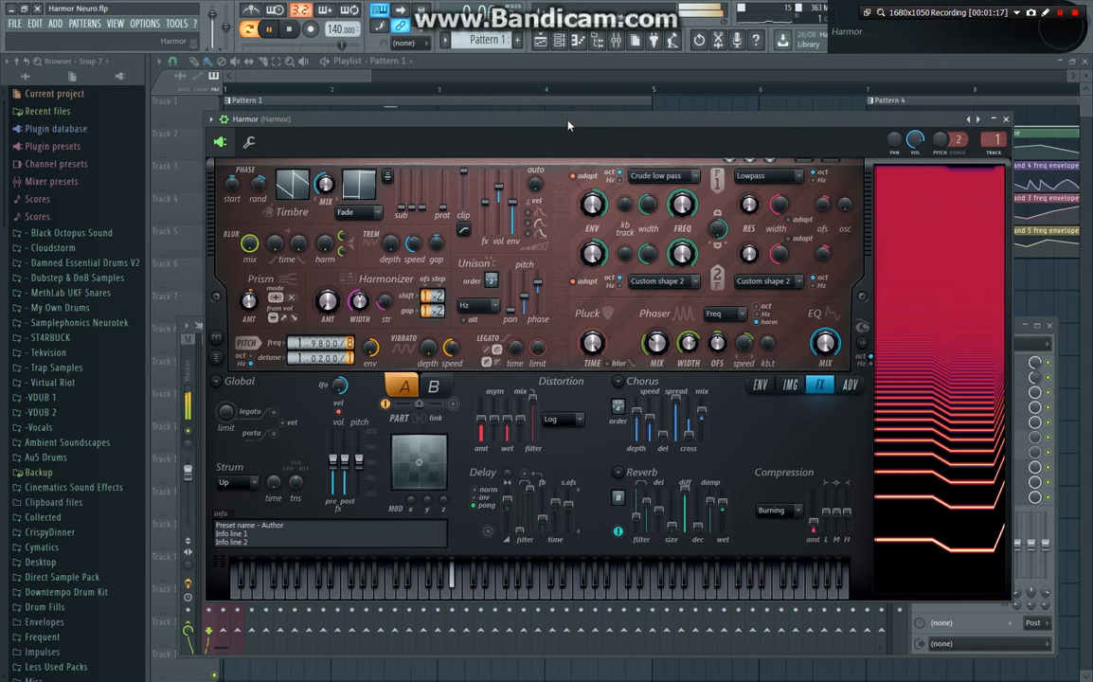
pyautogui.moveTo(556, 126); pyautogui.dragTo(564, 129)
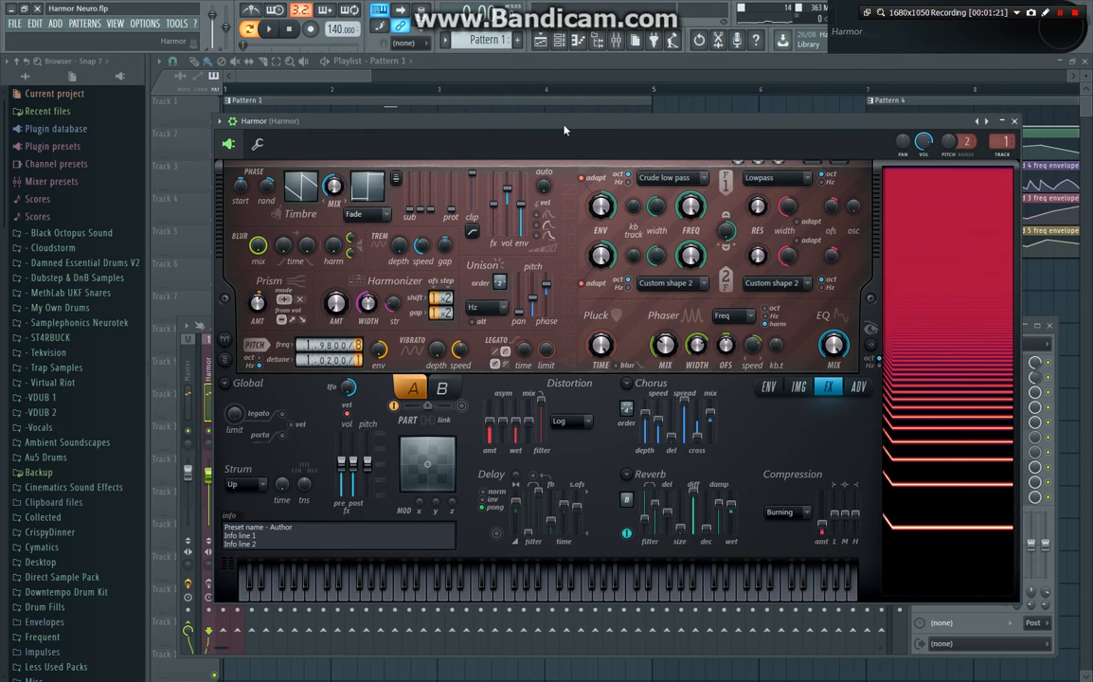
pyautogui.moveTo(562, 129); pyautogui.dragTo(492, 108)
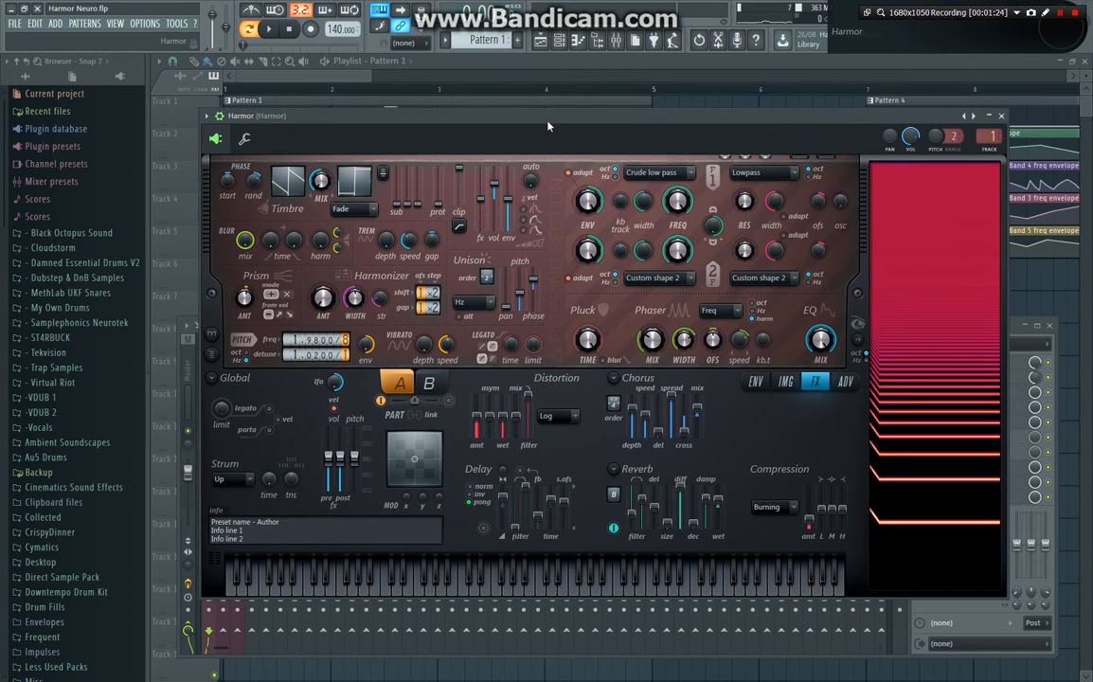
# - Examine Harmor's pitch frequency and detune values together with the unison order and type
pyautogui.moveTo(317, 363); pyautogui.dragTo(317, 374)
pyautogui.moveTo(314, 339); pyautogui.dragTo(314, 331)
pyautogui.click(491, 302)
pyautogui.click(469, 312)
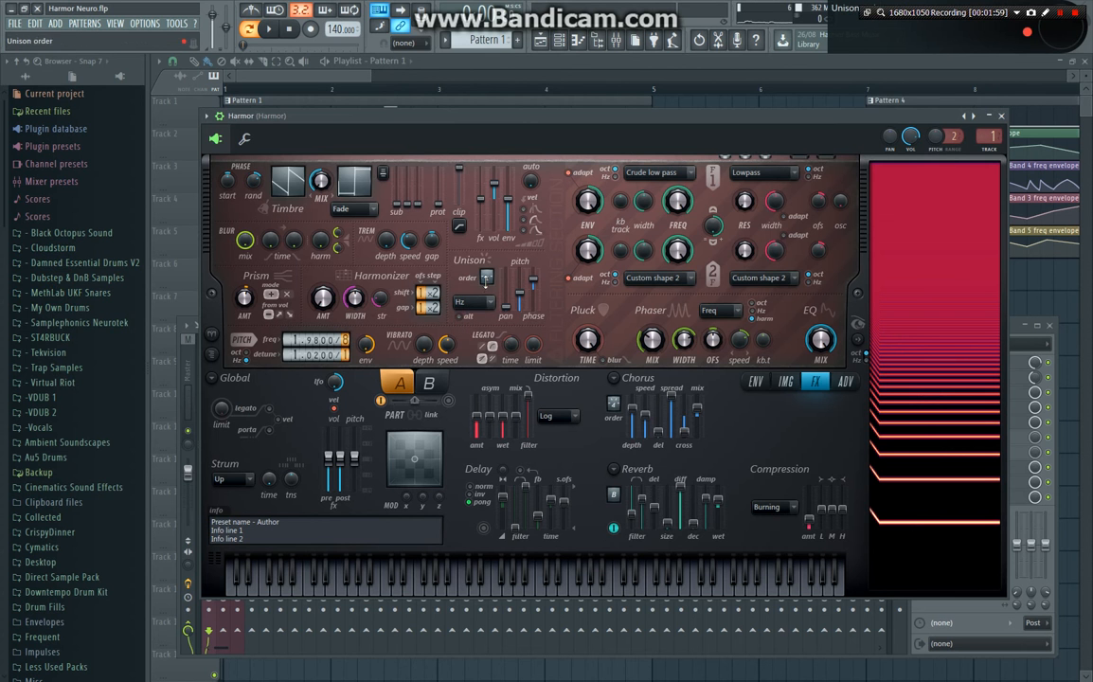
# - Show the Unison pitch thickness envelope and examine the Harmonic unison pitch curve
pyautogui.rightClick(526, 301)
pyautogui.click(560, 355)
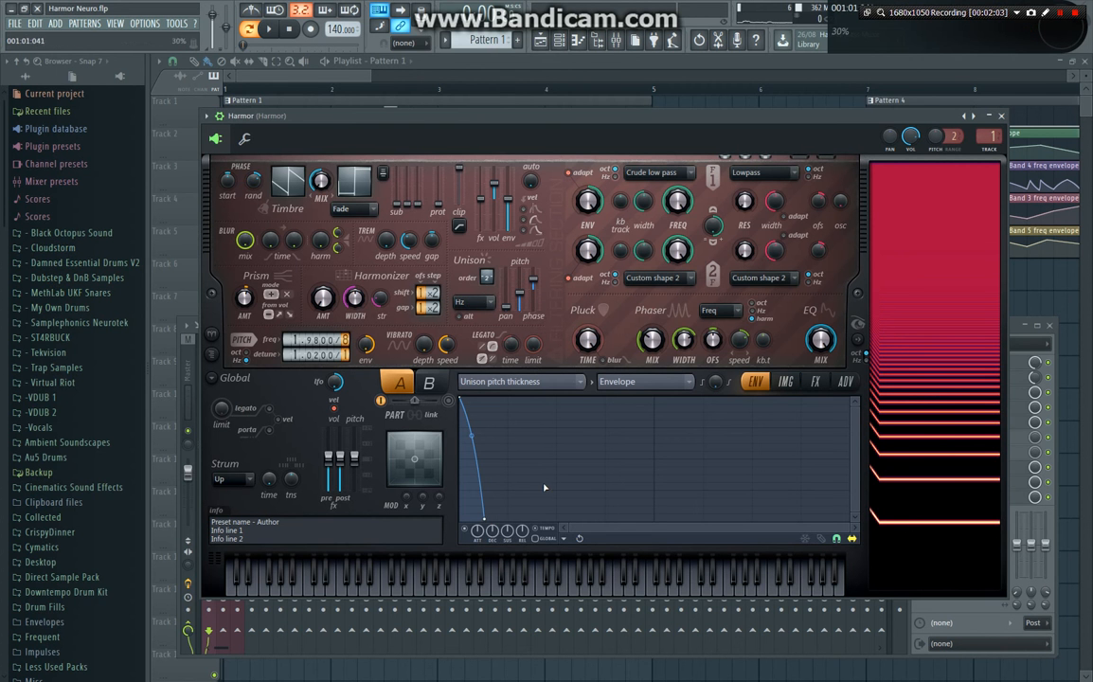
pyautogui.click(562, 394)
pyautogui.click(668, 322)
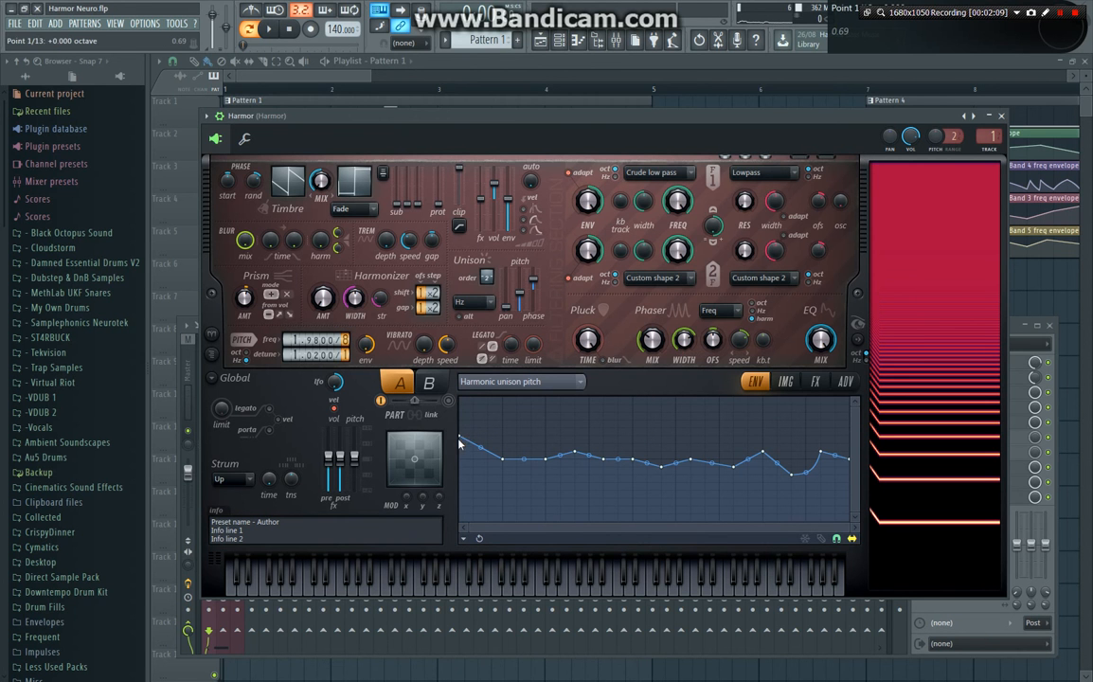
pyautogui.moveTo(465, 409); pyautogui.dragTo(464, 438)
pyautogui.moveTo(469, 485); pyautogui.dragTo(481, 439)
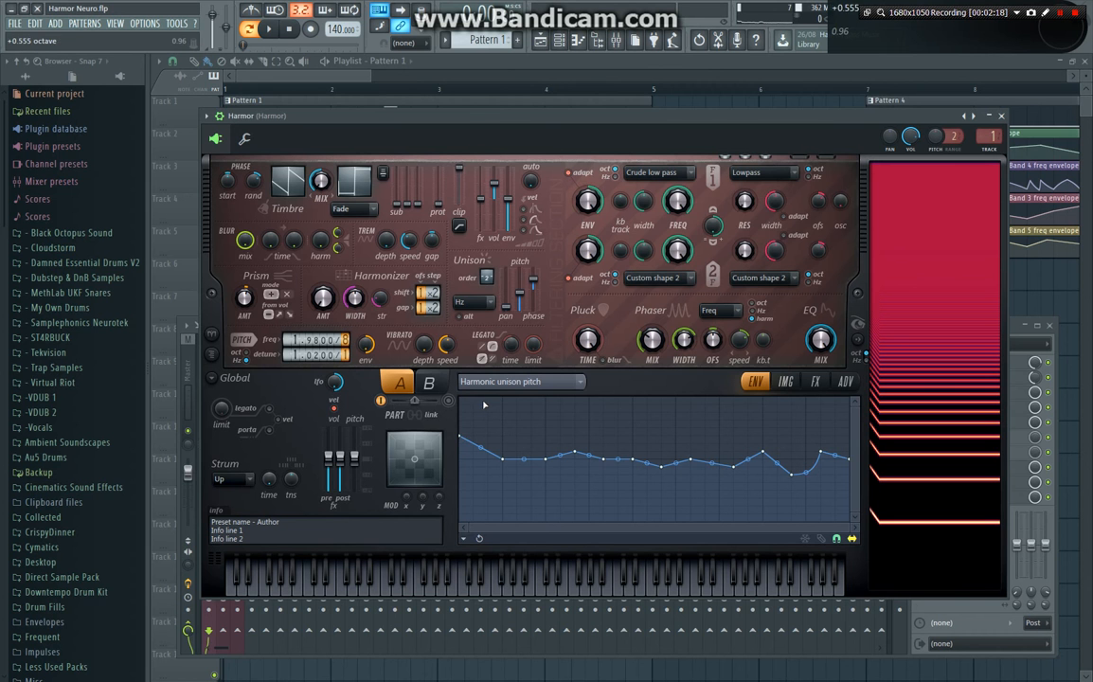
# - Show the Prism amount envelope and the Harmonic prism shaping curve
pyautogui.rightClick(243, 295)
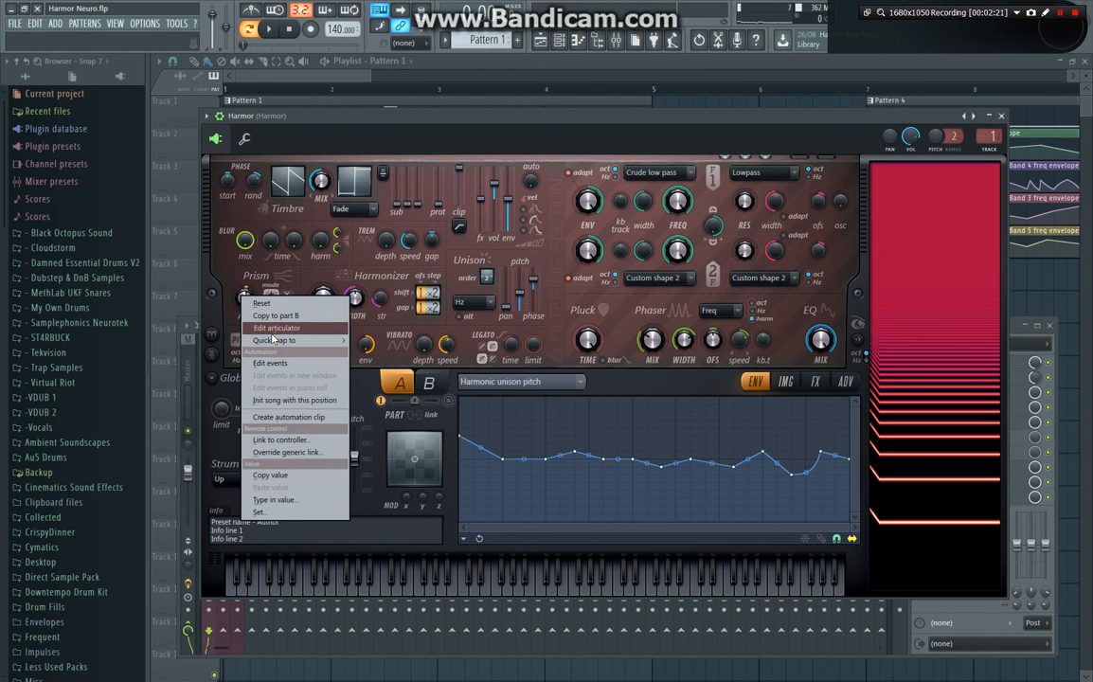
pyautogui.click(275, 329)
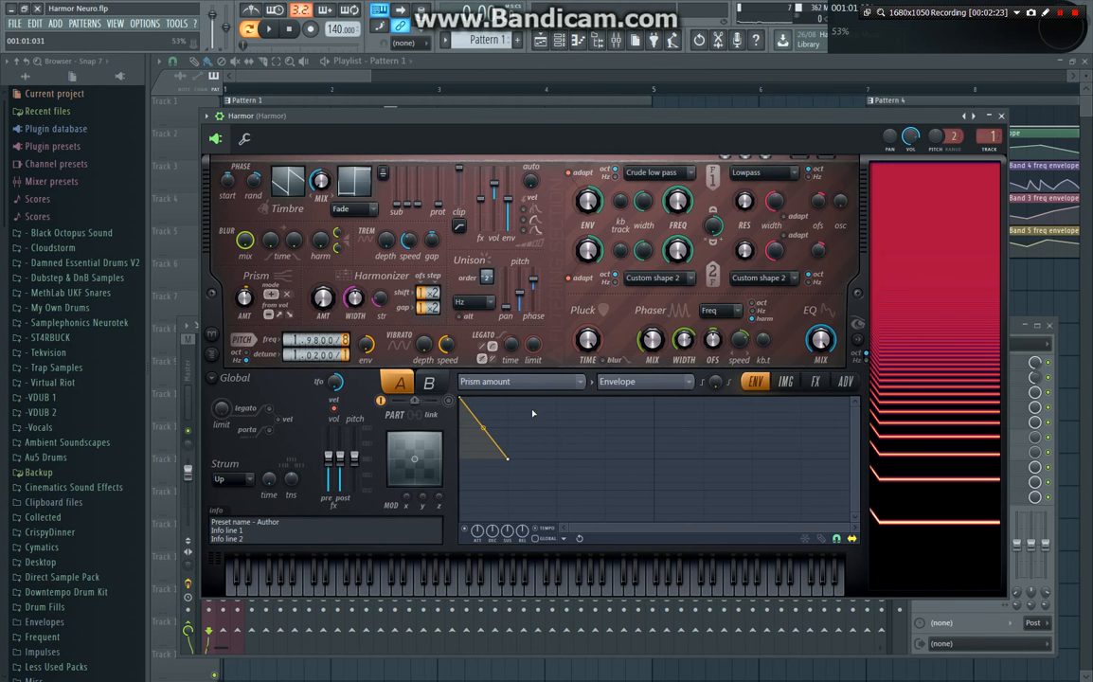
pyautogui.click(552, 387)
pyautogui.click(630, 314)
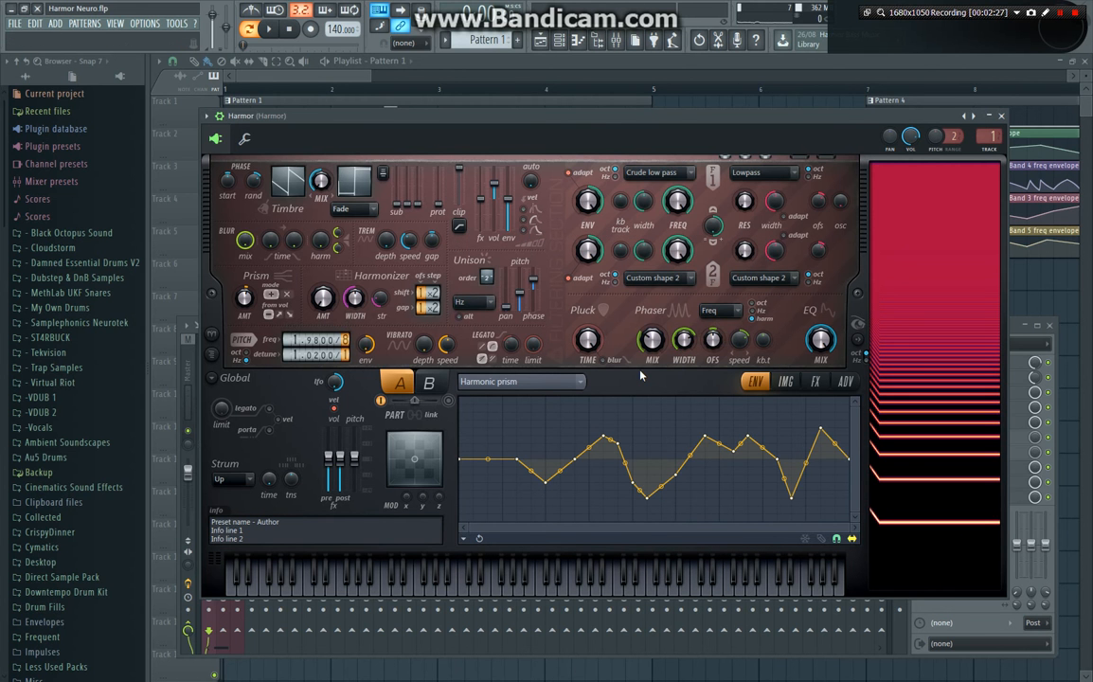
# - Examine Harmor's Phaser type options, the Phaser mix envelope and the Phaser shape curve
pyautogui.click(718, 312)
pyautogui.click(722, 314)
pyautogui.rightClick(649, 341)
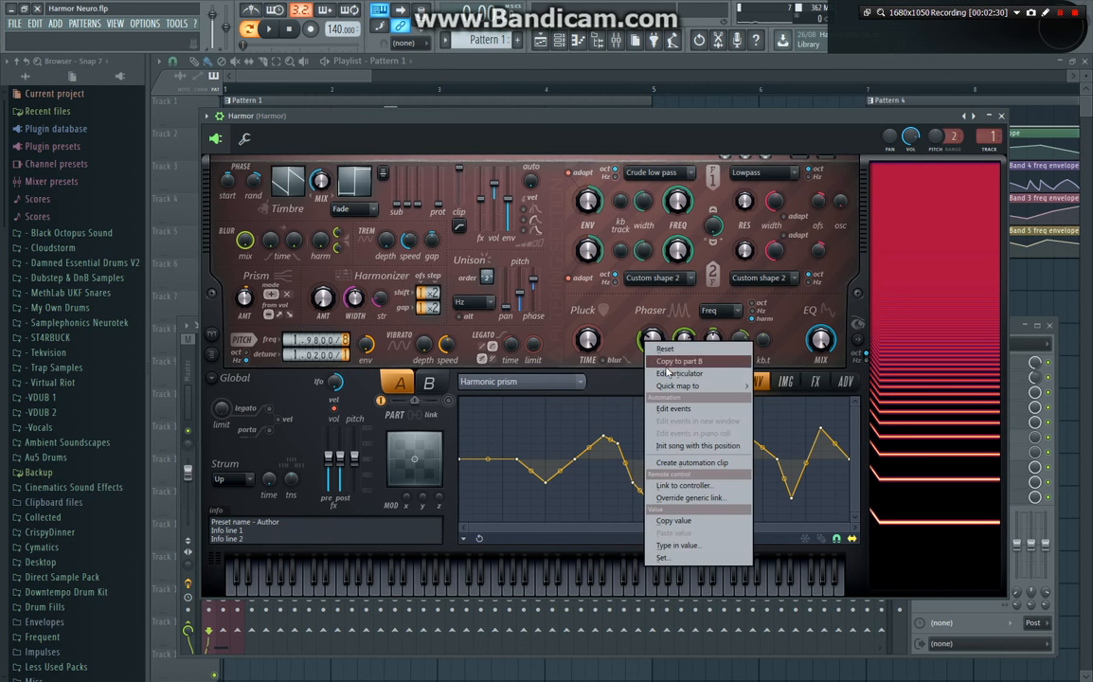
pyautogui.click(640, 367)
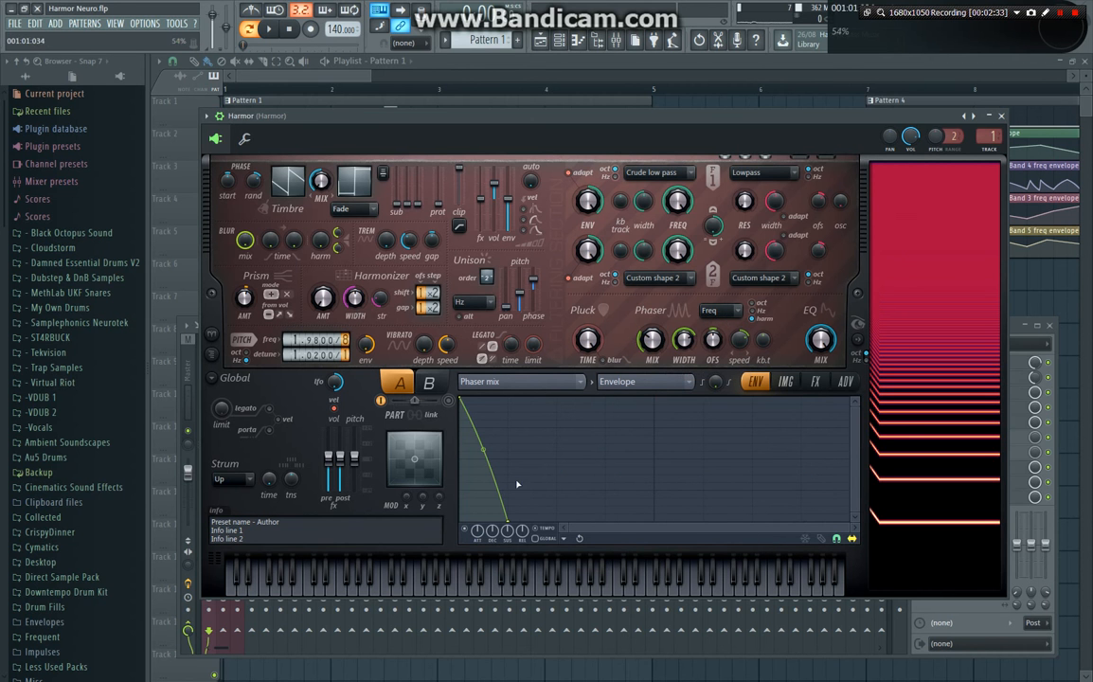
pyautogui.click(566, 381)
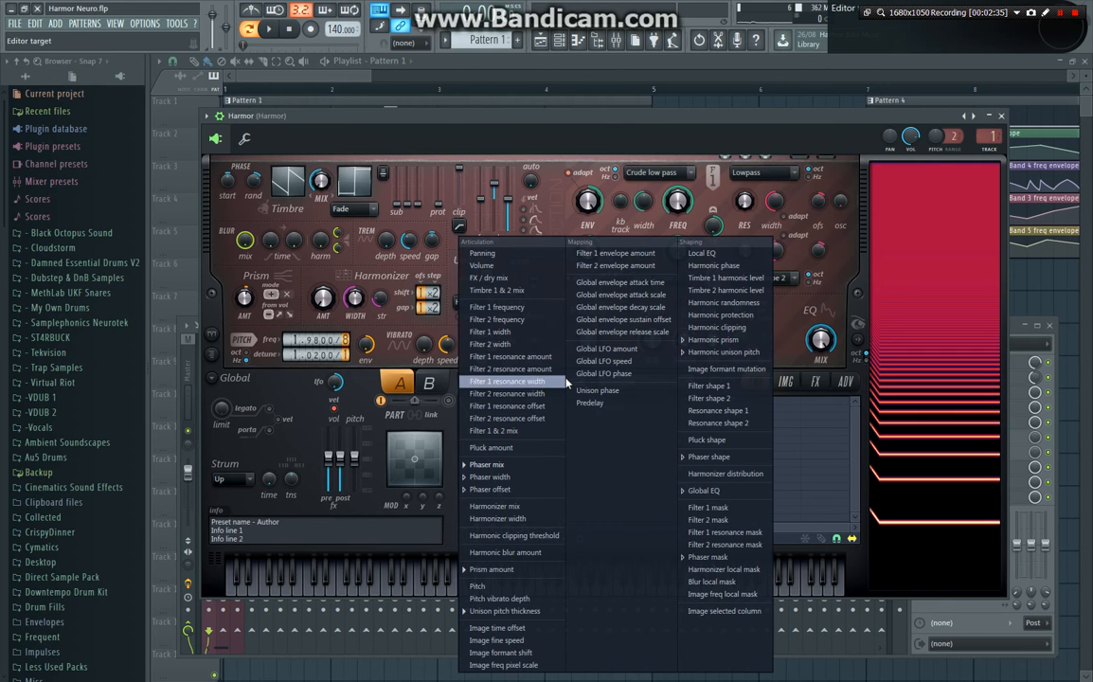
pyautogui.click(708, 457)
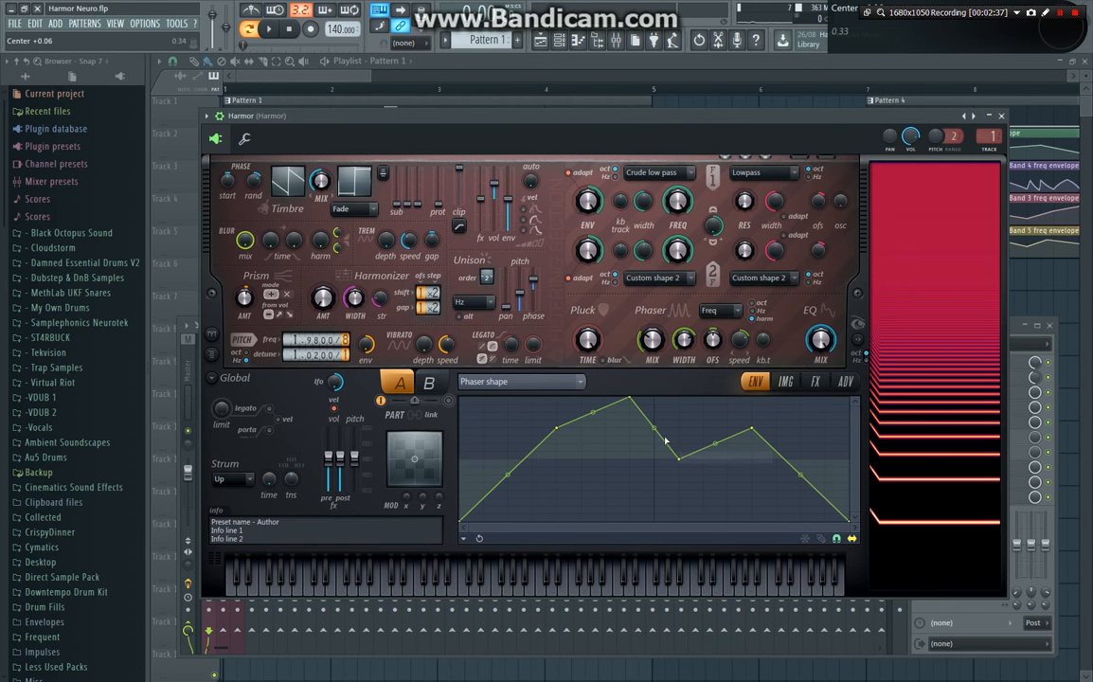
# - Show the Phaser mask curve and the Unison index mapping of the Phaser offset
pyautogui.click(580, 385)
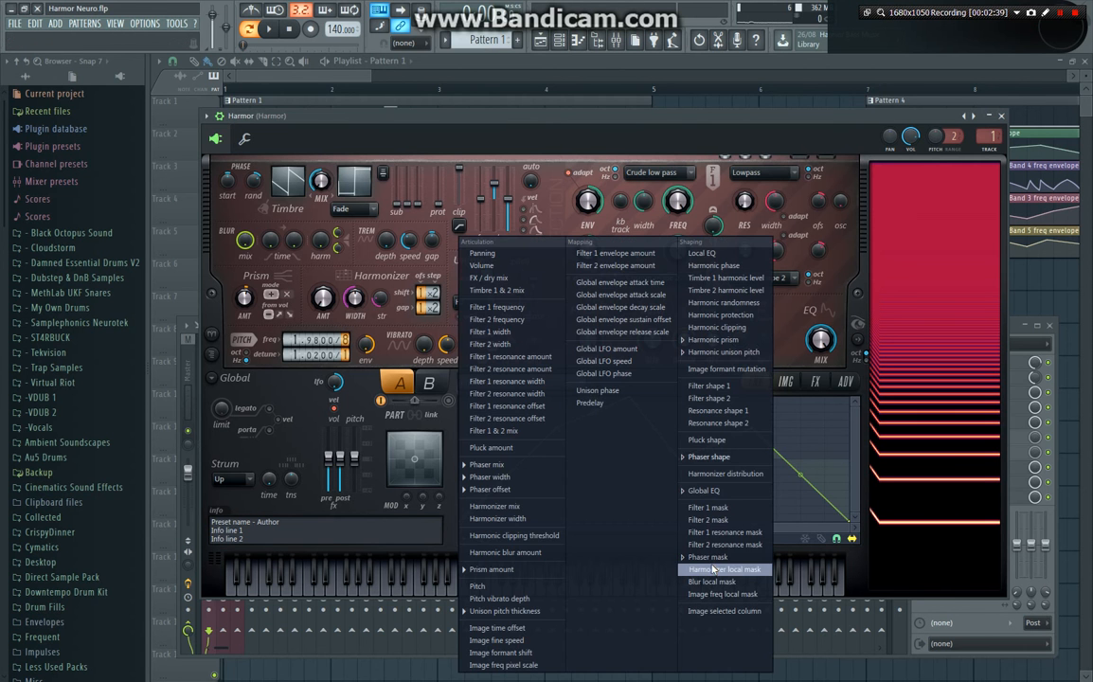
pyautogui.click(729, 564)
pyautogui.scroll(-1, 561, 382)
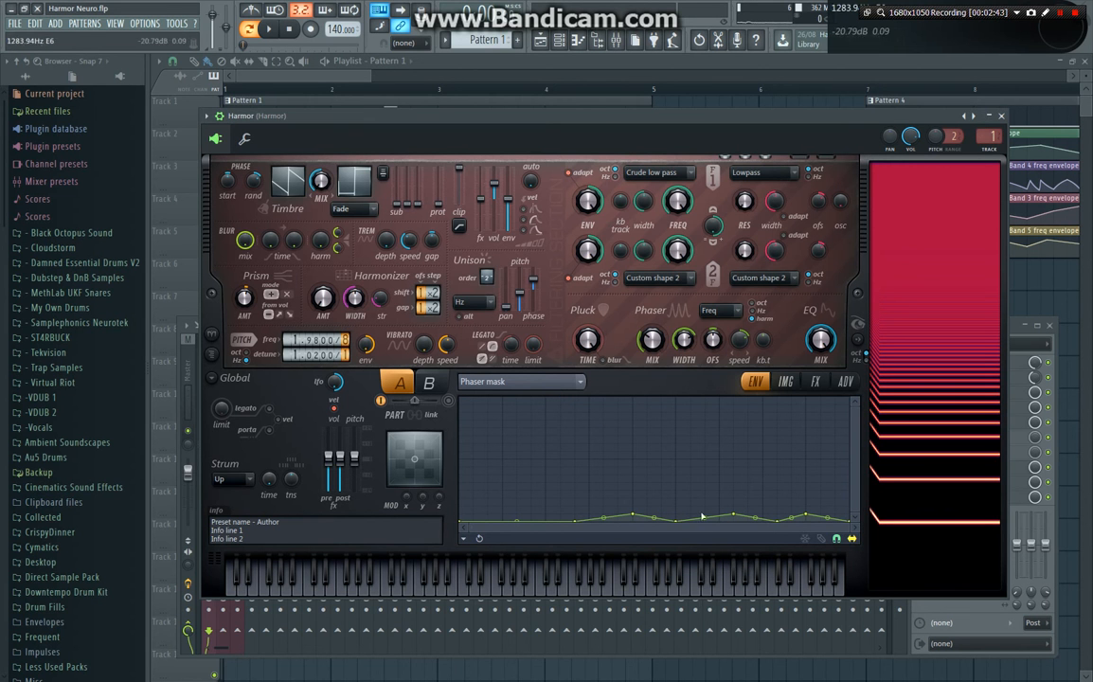
pyautogui.click(516, 382)
pyautogui.click(454, 432)
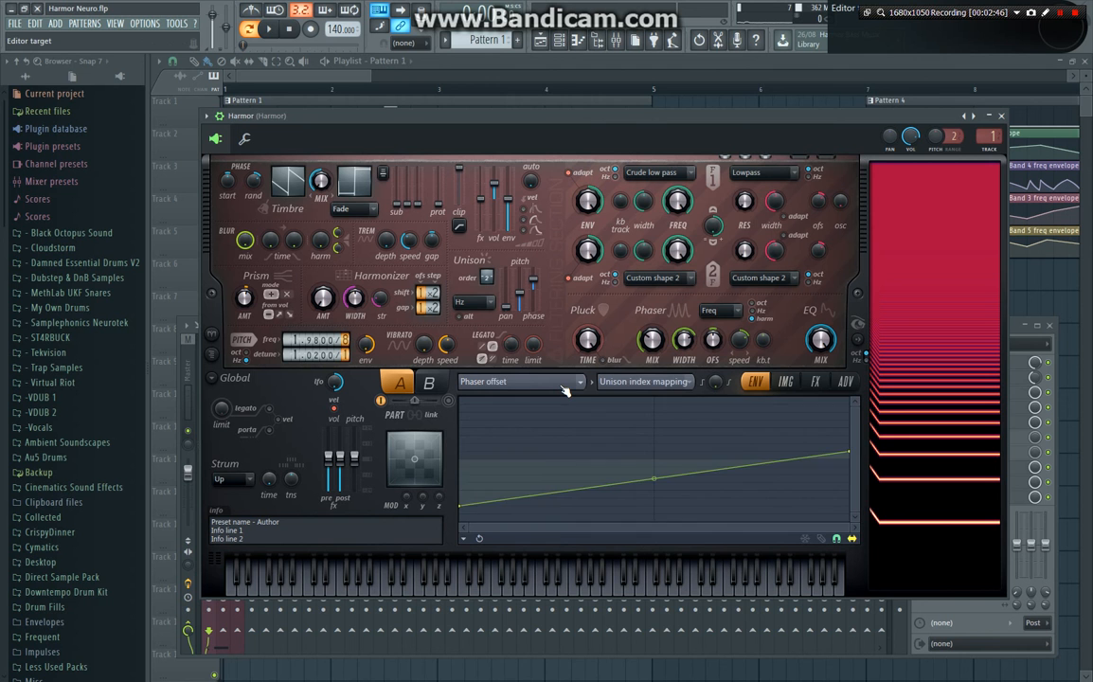
pyautogui.click(629, 382)
pyautogui.click(628, 393)
# - Compare the Phaser mix envelope with the Prism amount envelope, checking where the prism envelope ends
pyautogui.rightClick(652, 339)
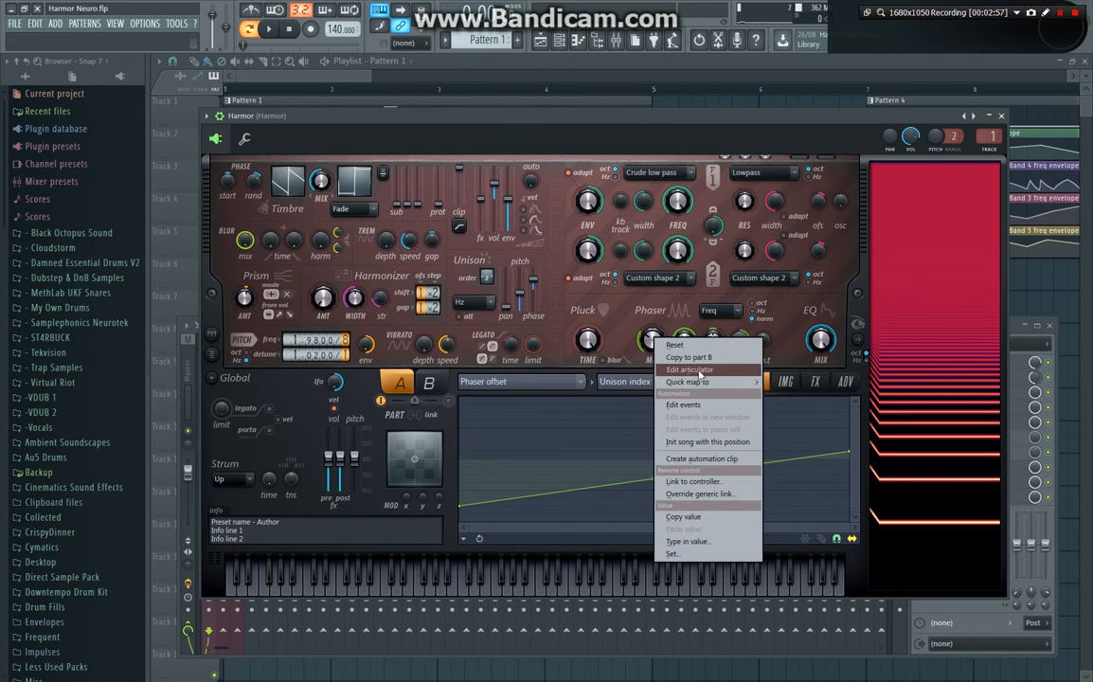
pyautogui.click(682, 379)
pyautogui.rightClick(237, 295)
pyautogui.click(266, 327)
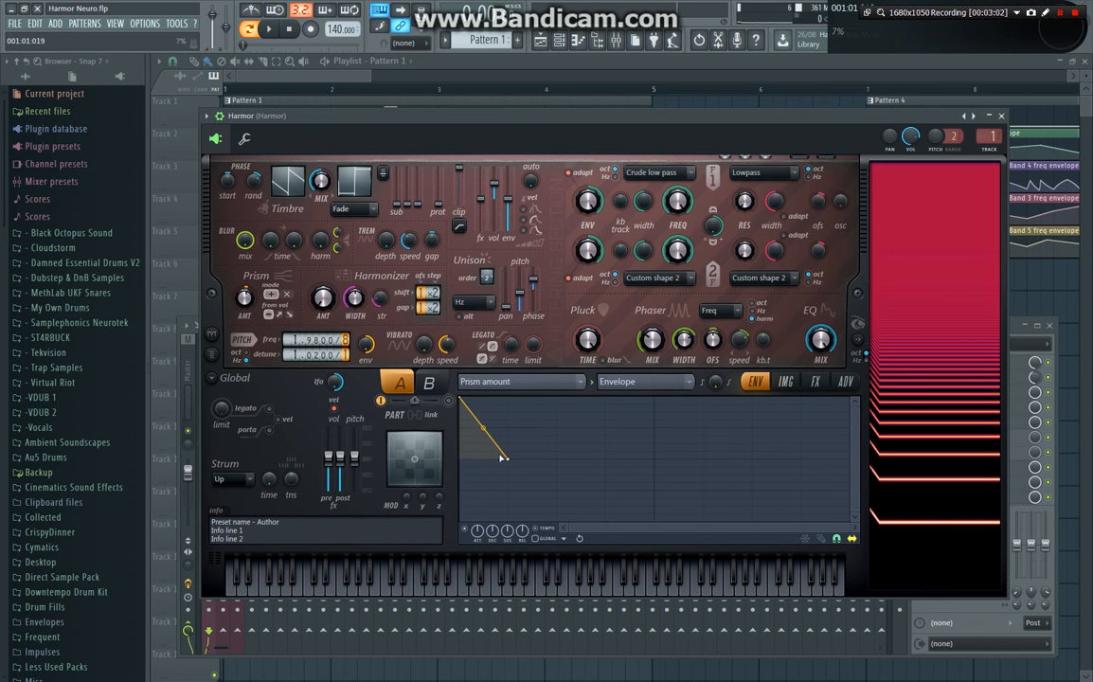
pyautogui.moveTo(509, 459)
pyautogui.mouseDown()
pyautogui.moveTo(695, 458)
pyautogui.moveTo(511, 461)
pyautogui.mouseUp()
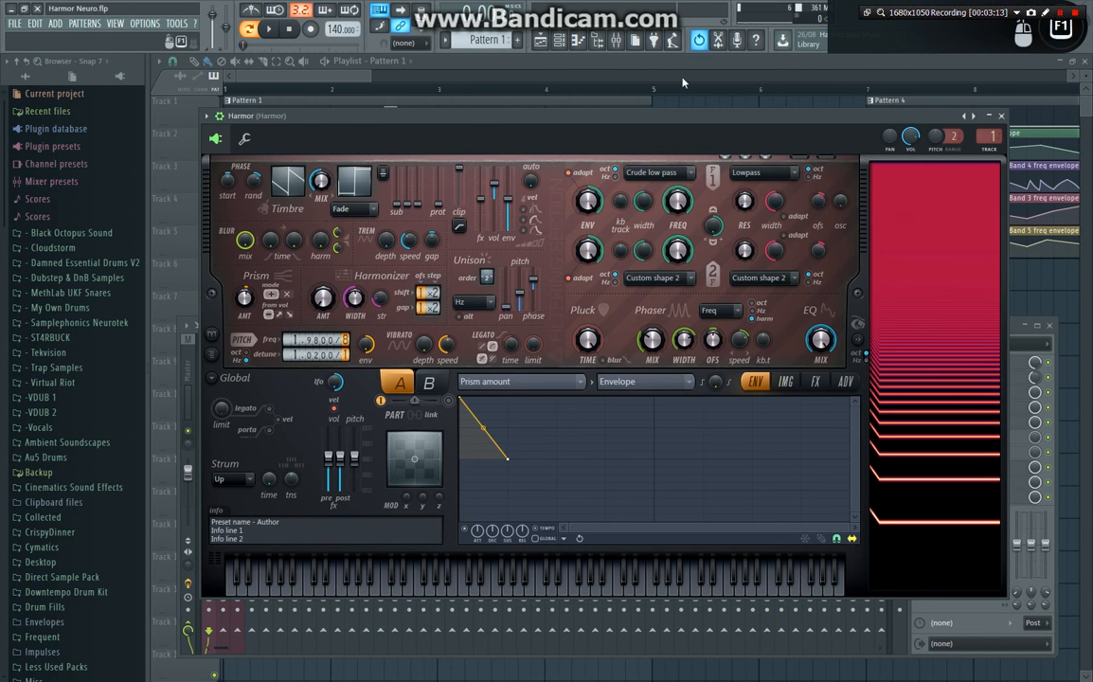
# - Shift the Harmor window slightly upward and examine the middle dip in the Global EQ curve
pyautogui.moveTo(680, 120); pyautogui.dragTo(679, 115)
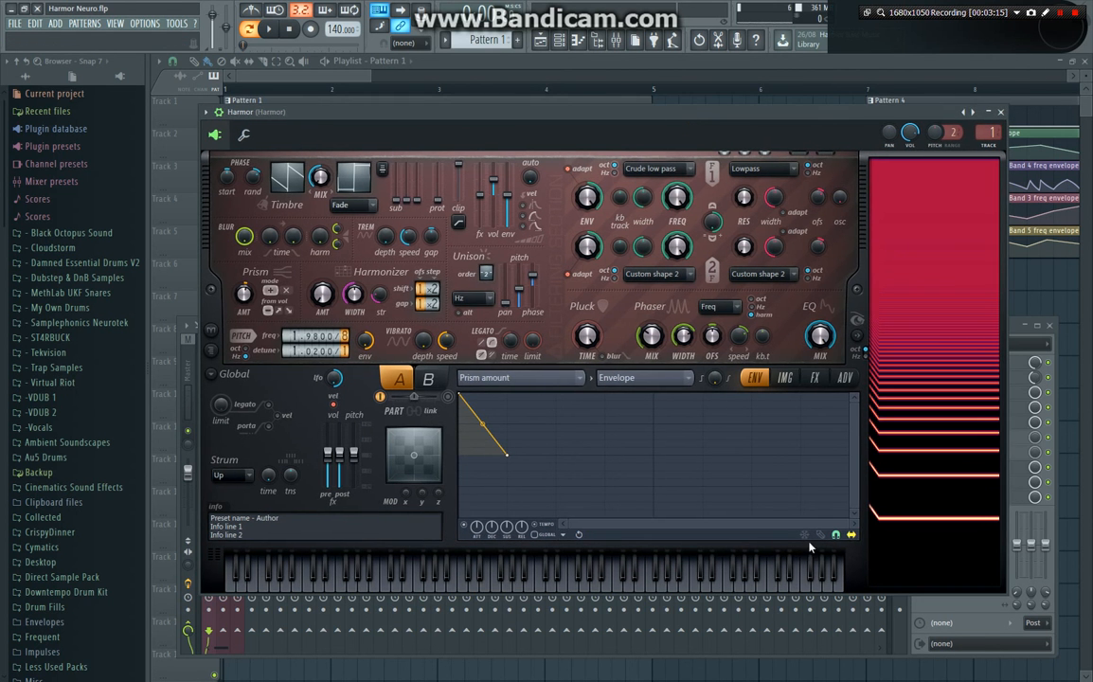
pyautogui.click(819, 338)
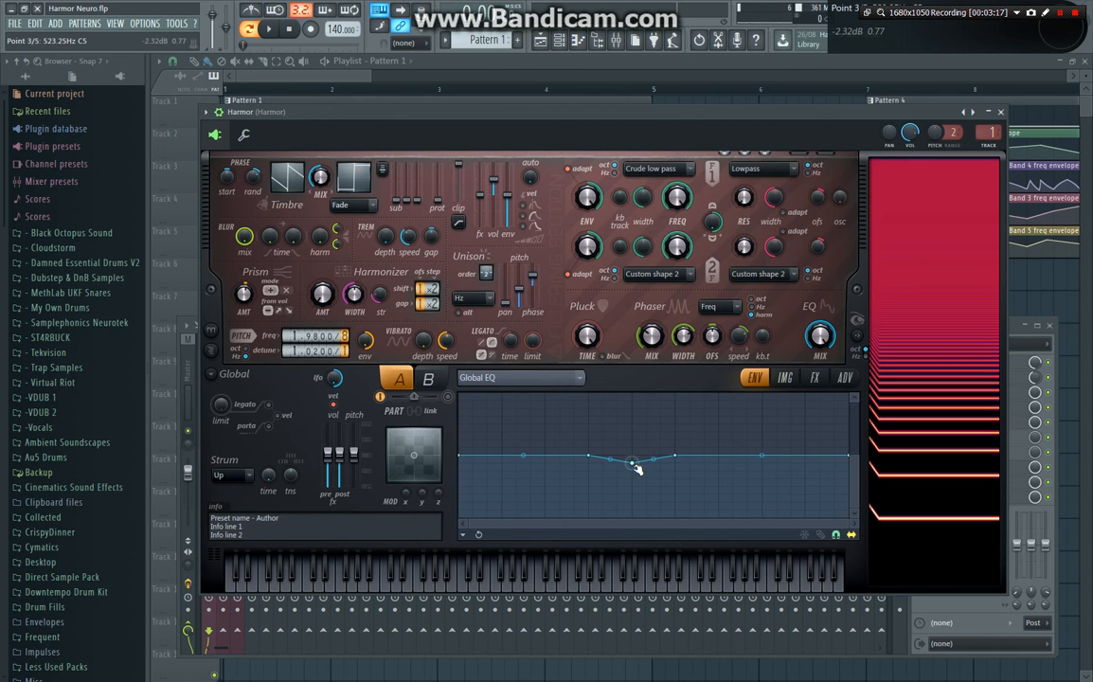
pyautogui.moveTo(641, 461); pyautogui.dragTo(636, 464)
# - Review Harmor's effects page with its distortion types and the advanced settings page, and close the Harmor window
pyautogui.click(815, 377)
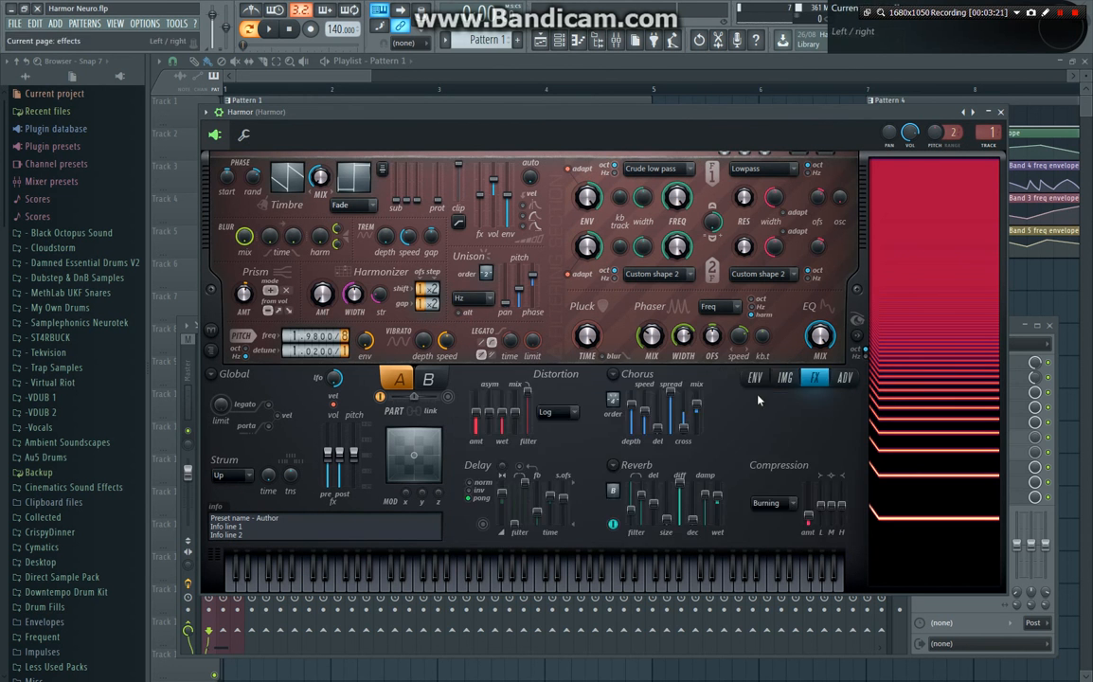
pyautogui.click(574, 413)
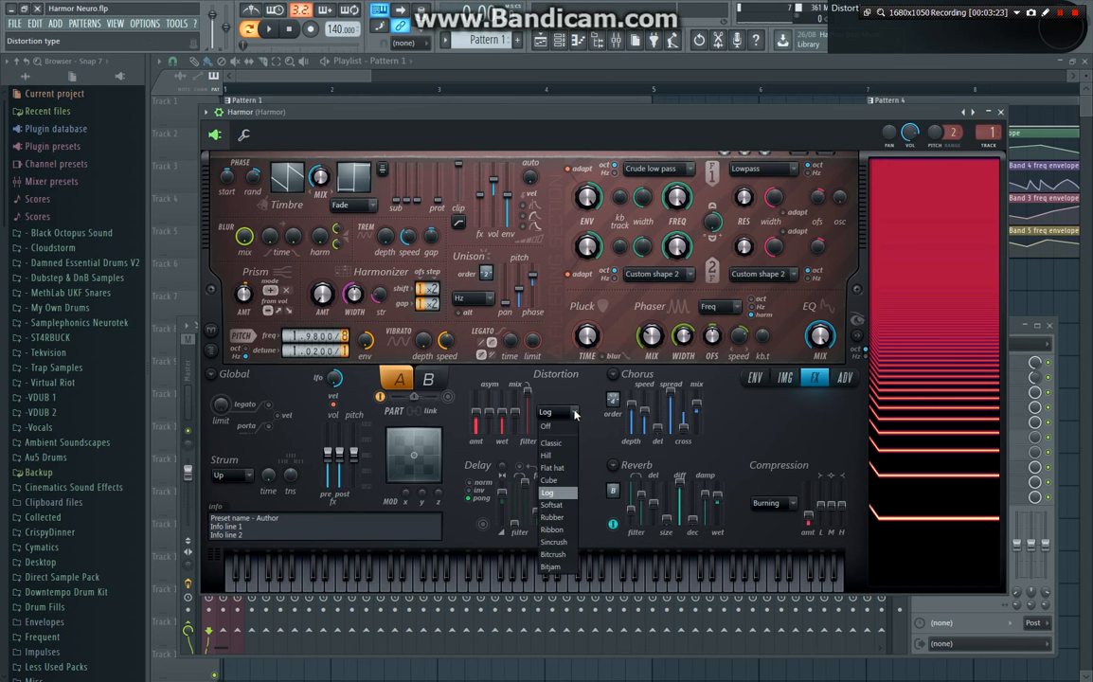
pyautogui.click(577, 416)
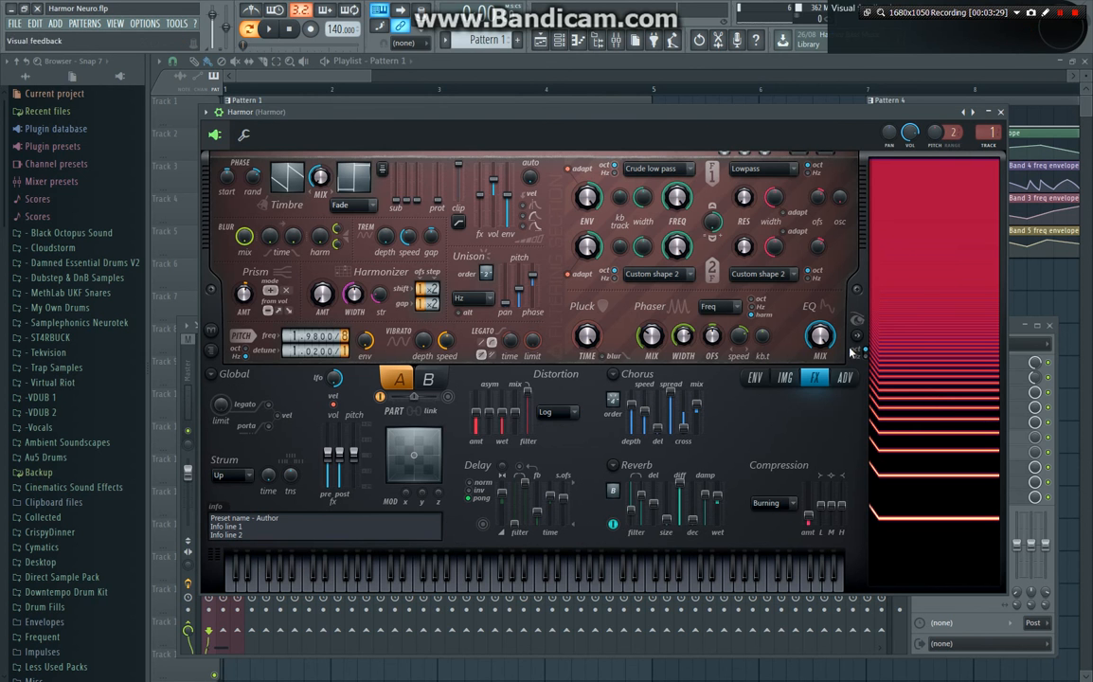
pyautogui.click(844, 377)
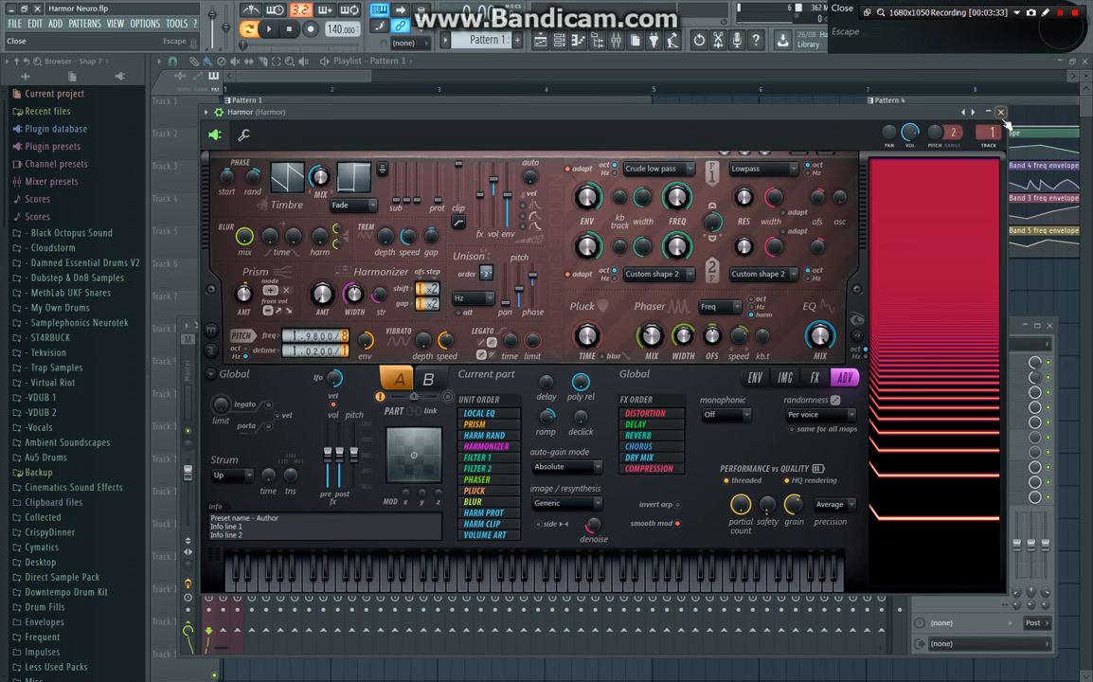
pyautogui.click(1000, 112)
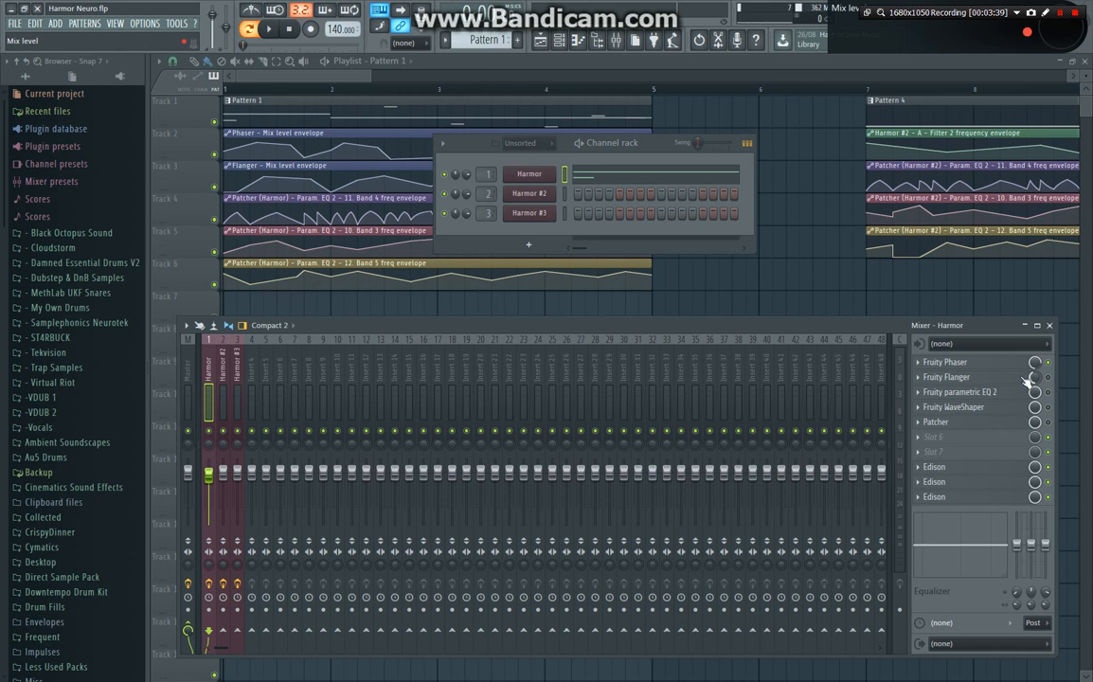
# - Examine the Fruity Phaser settings on the Harmor mixer track and the automation options of its mix level
pyautogui.moveTo(729, 331); pyautogui.dragTo(729, 327)
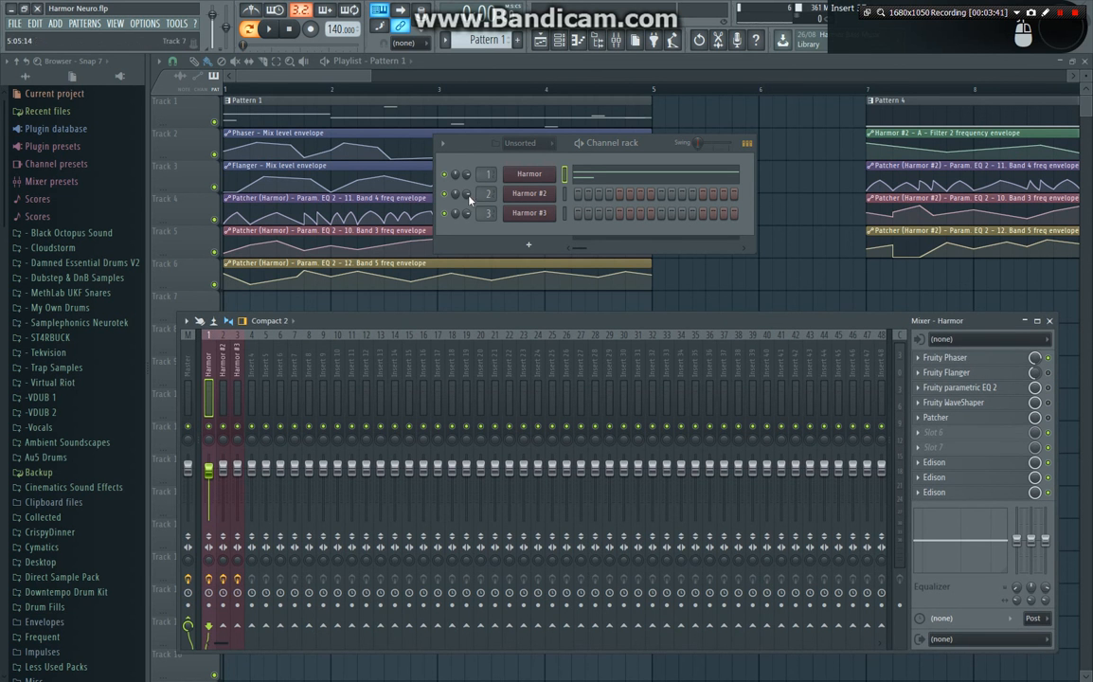
pyautogui.click(1021, 357)
pyautogui.rightClick(1037, 360)
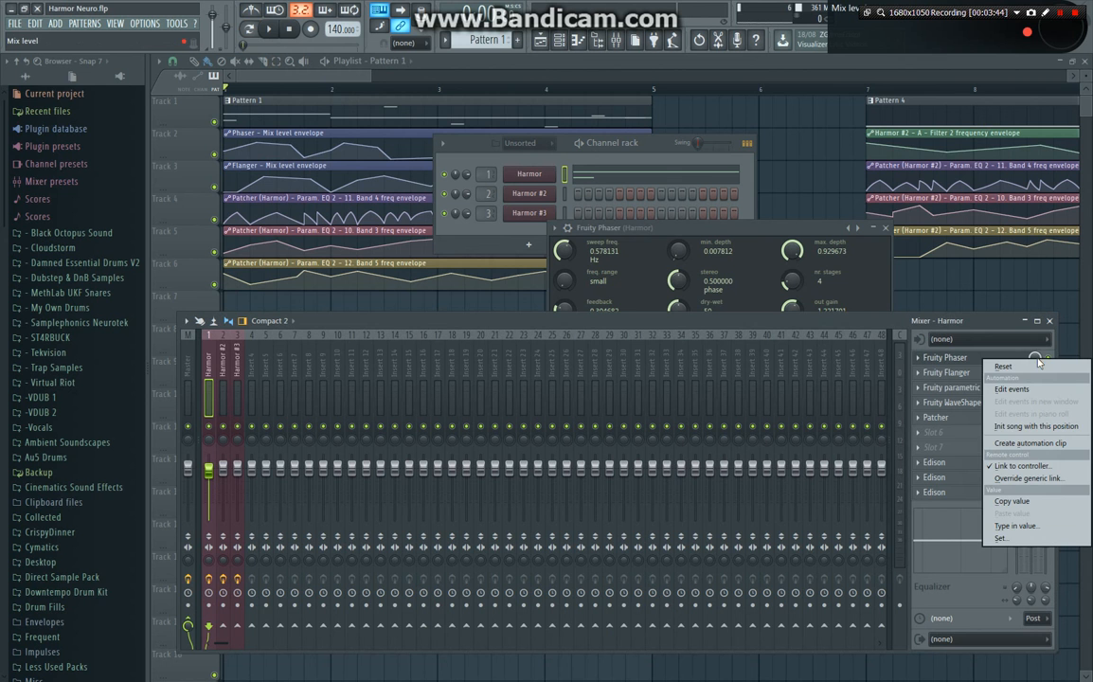
pyautogui.click(972, 326)
pyautogui.moveTo(765, 229); pyautogui.dragTo(767, 212)
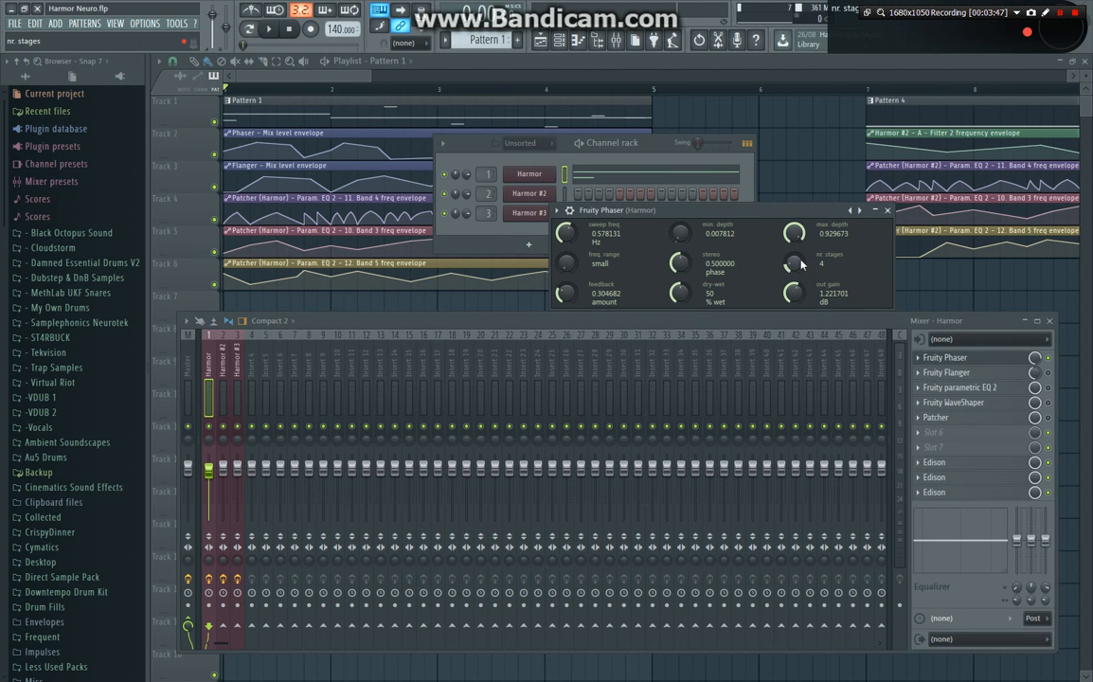
pyautogui.click(958, 358)
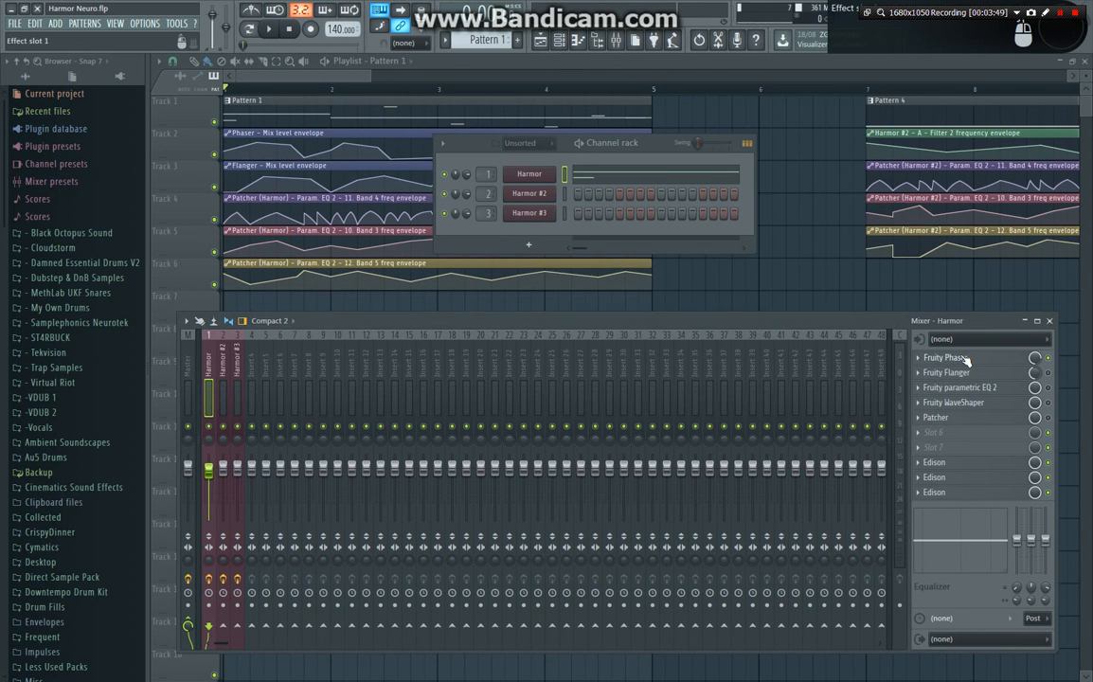
# - Play the playlist to hear Pattern 1 with the automated Fruity Phaser and stop playback
pyautogui.press('space')
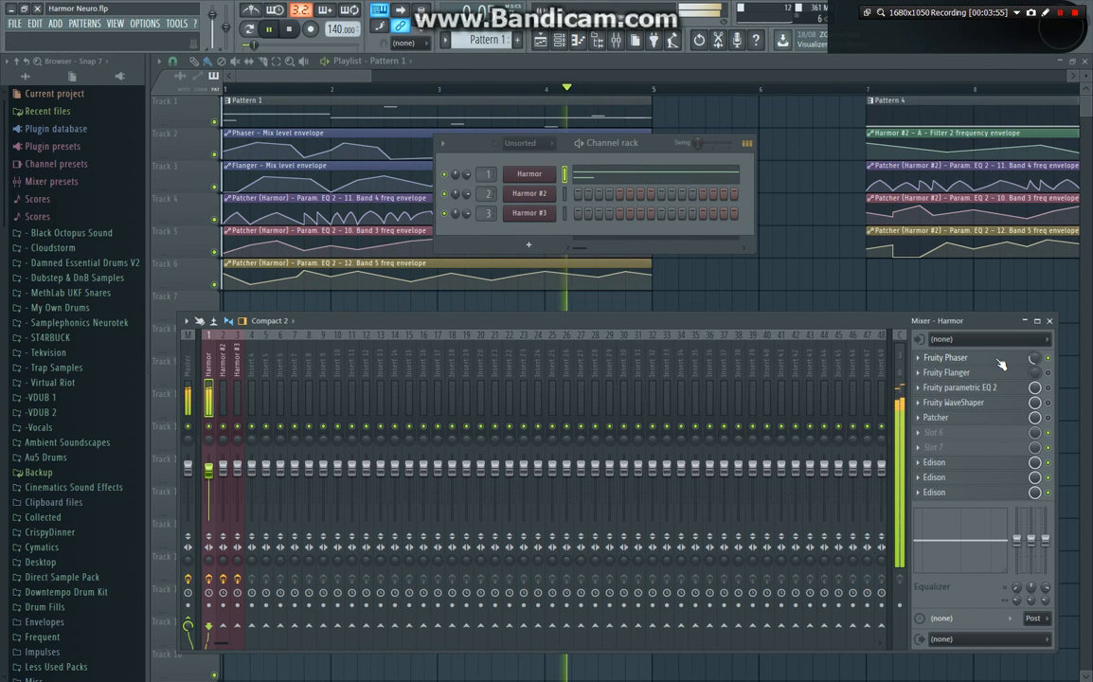
pyautogui.press('space')
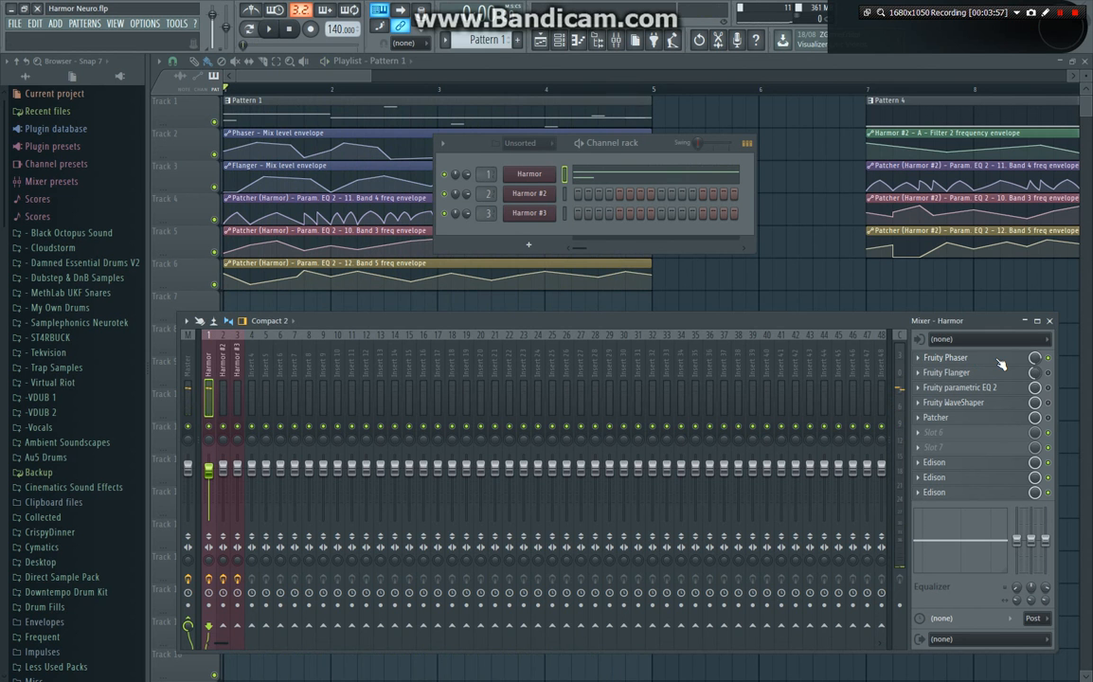
pyautogui.click(999, 359)
pyautogui.click(997, 359)
# - Enable the Fruity Flanger on the Harmor mixer track and examine its settings and mix level automation options
pyautogui.click(1013, 377)
pyautogui.rightClick(1022, 365)
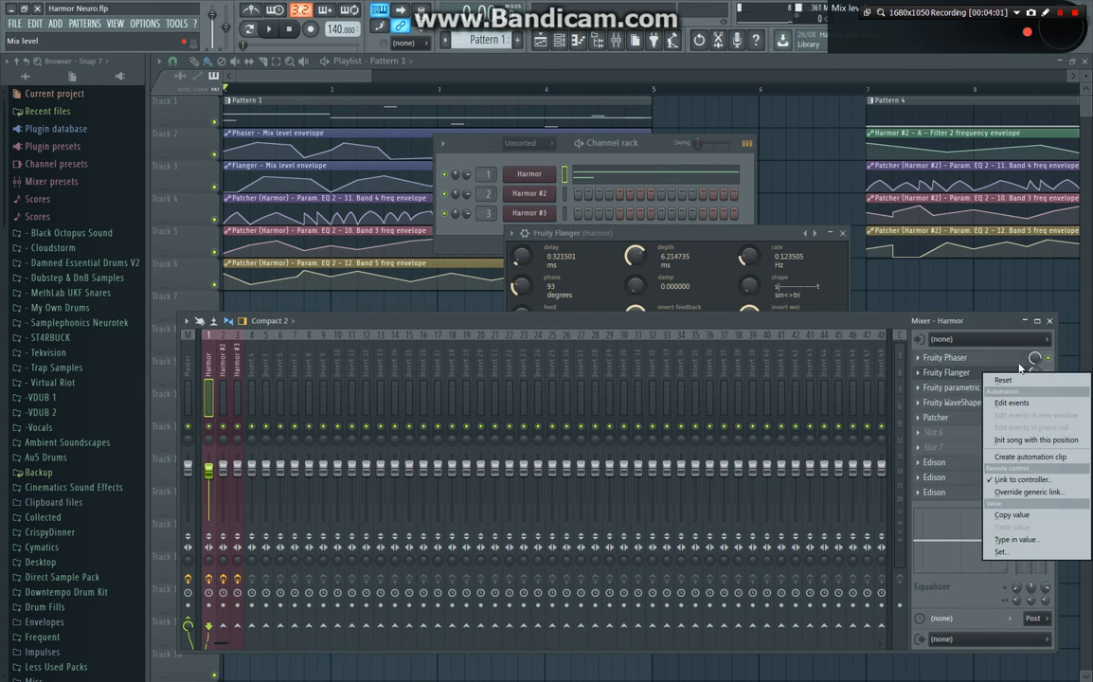
pyautogui.click(980, 332)
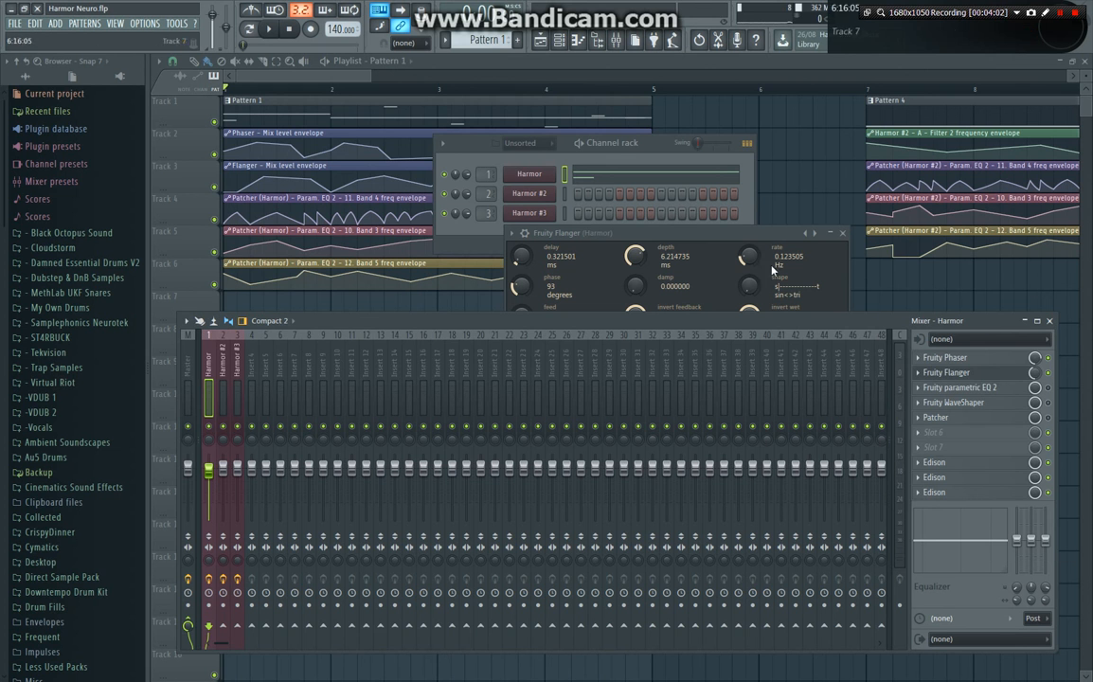
# - Play Pattern 1 with the Fruity Flanger enabled, hiding the flanger and channel rack windows during playback
pyautogui.press('space')
pyautogui.click(993, 376)
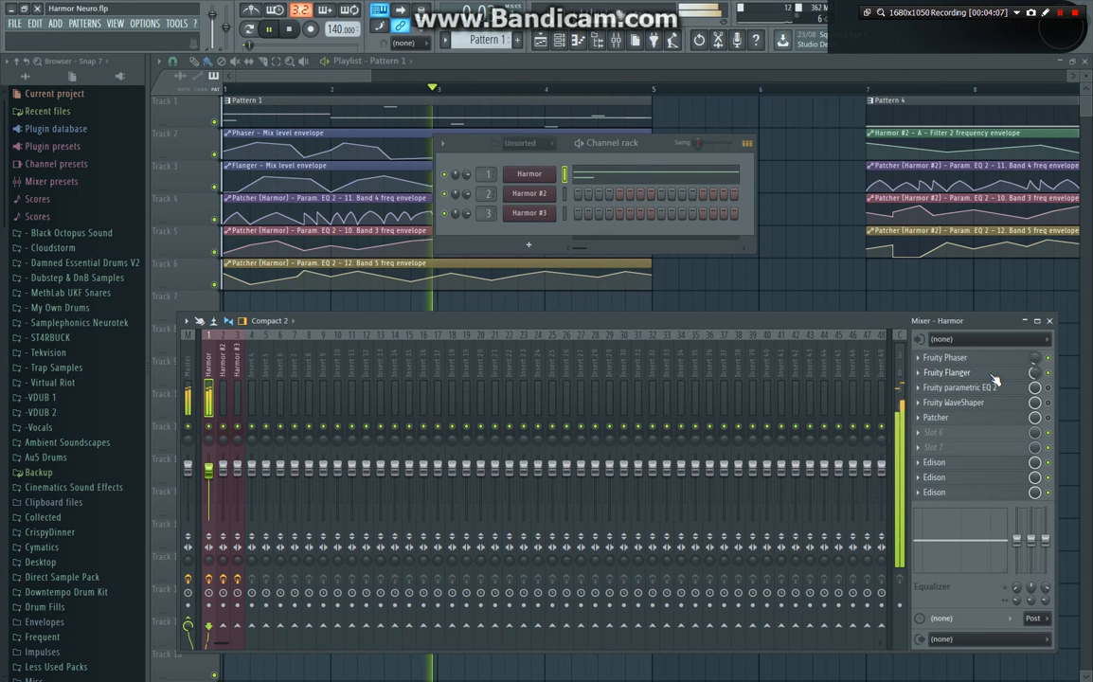
pyautogui.click(559, 40)
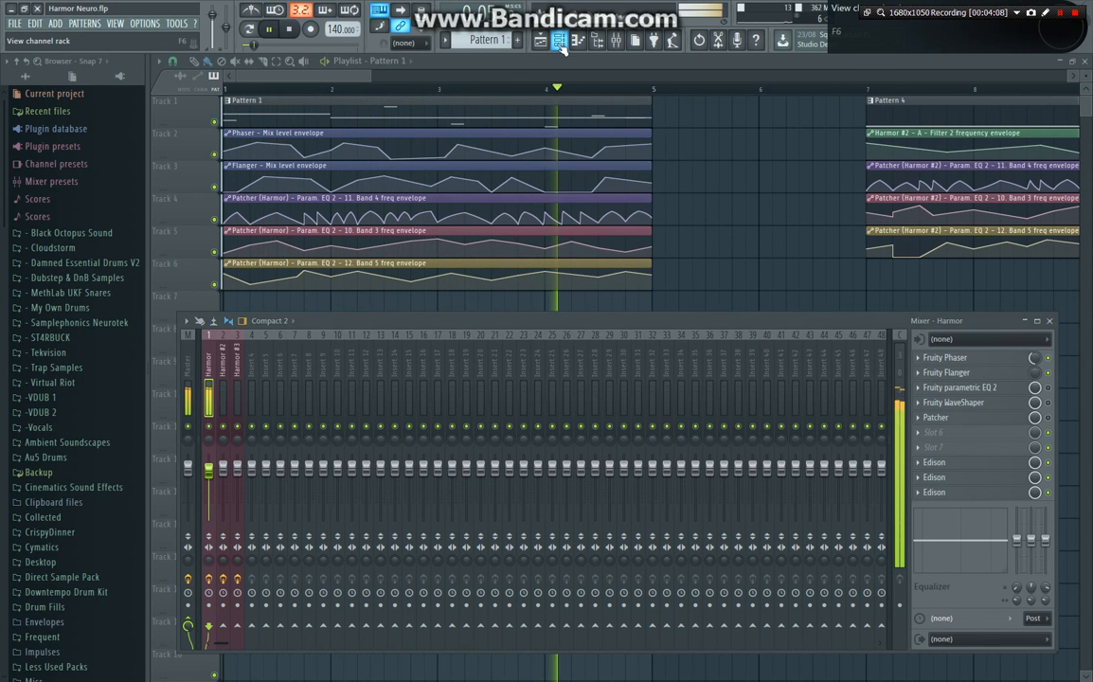
pyautogui.press('space')
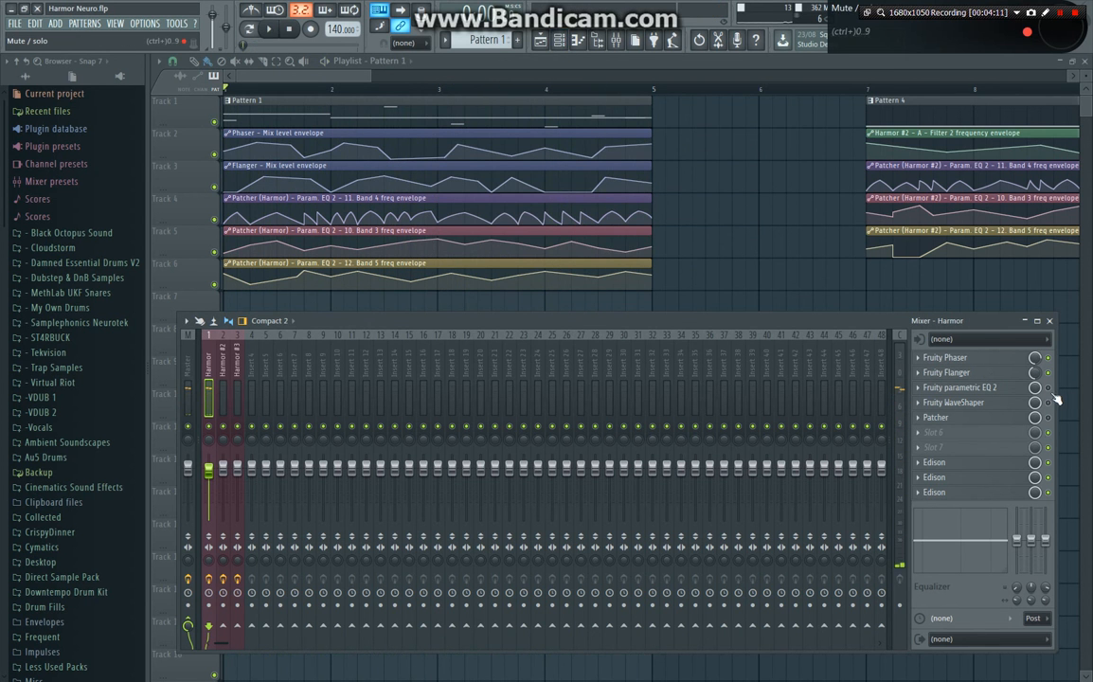
# - Enable Fruity parametric EQ 2 and Fruity WaveShaper on the Harmor track, inspect their curves and play Pattern 1 through them
pyautogui.click(1015, 392)
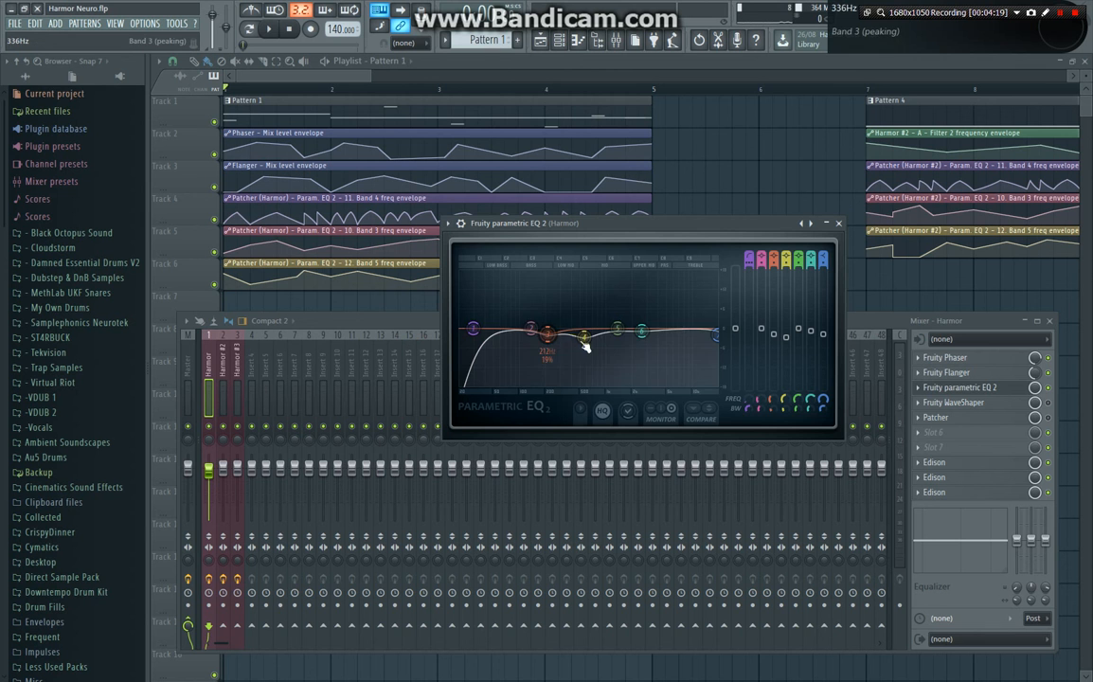
pyautogui.click(1015, 396)
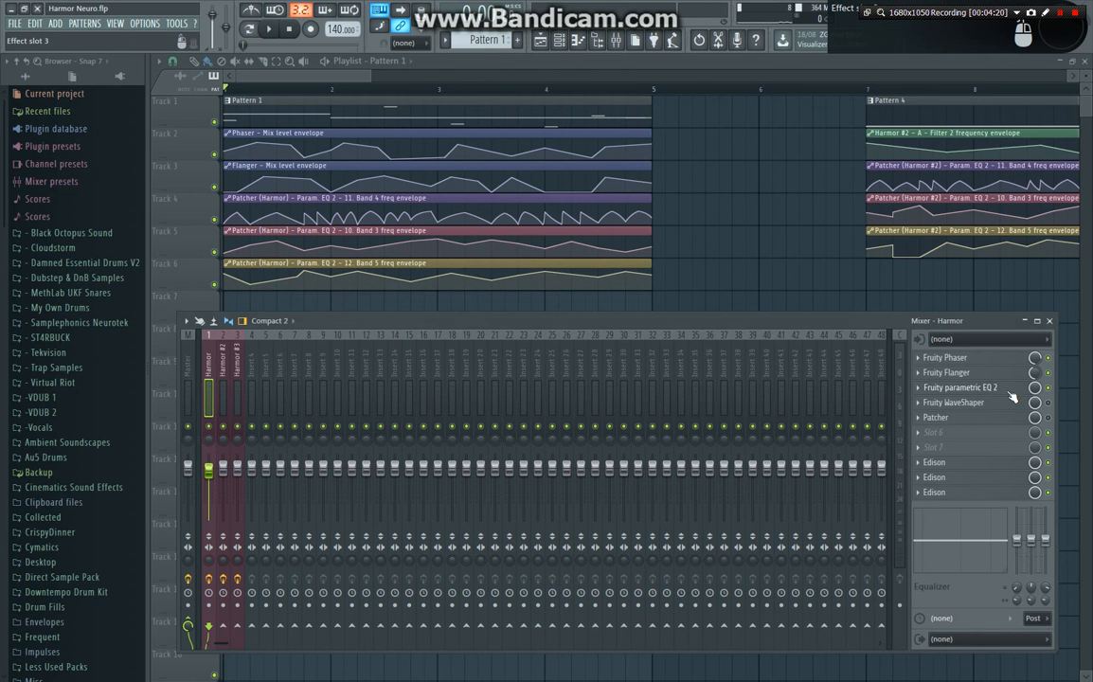
pyautogui.click(1016, 407)
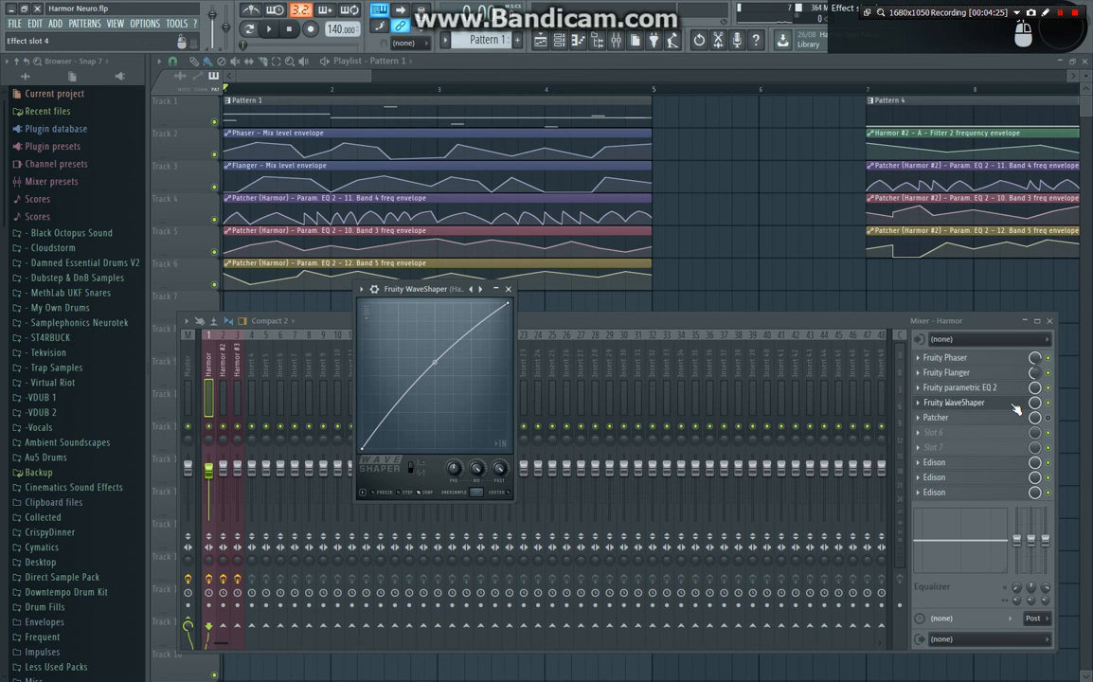
pyautogui.press('space')
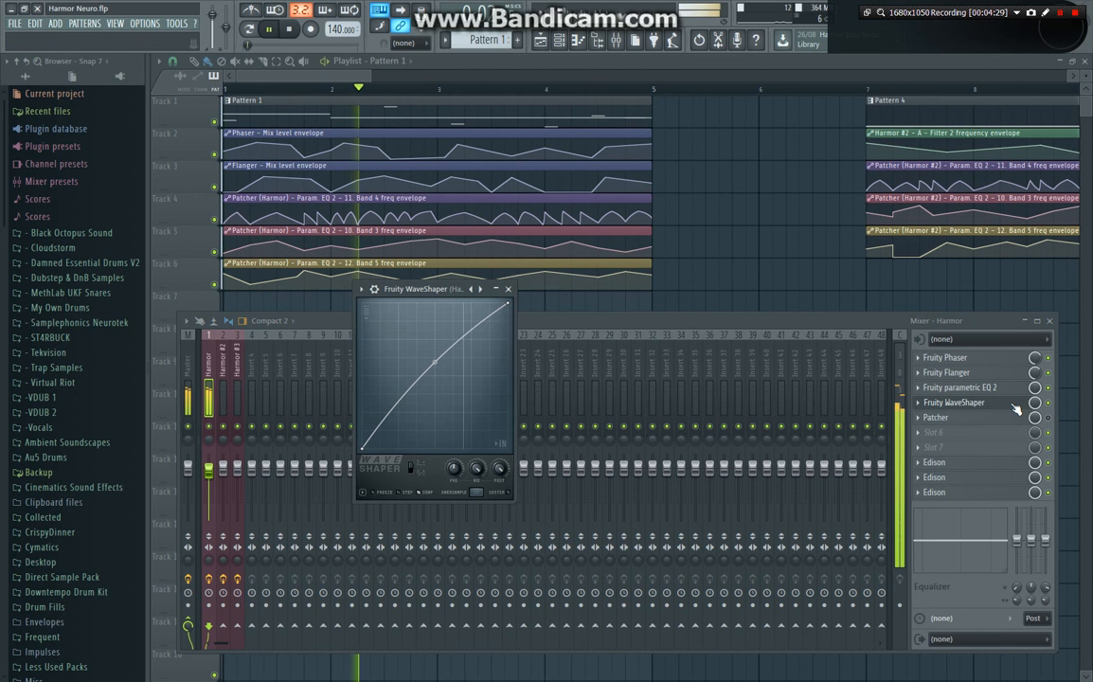
pyautogui.click(1016, 404)
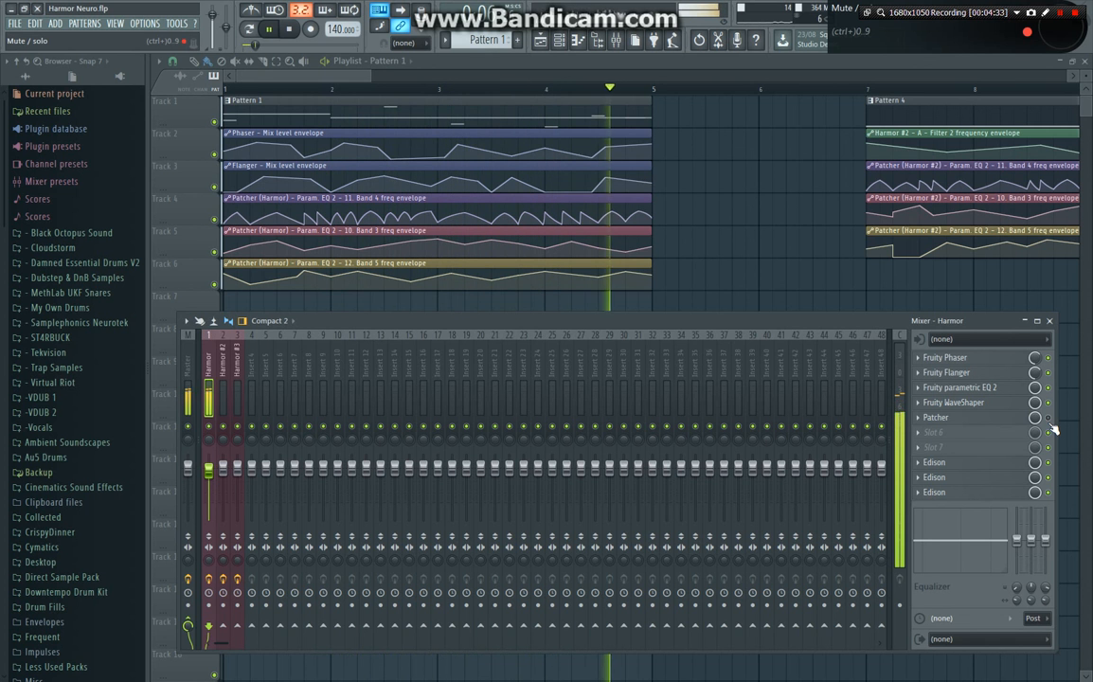
pyautogui.press('space')
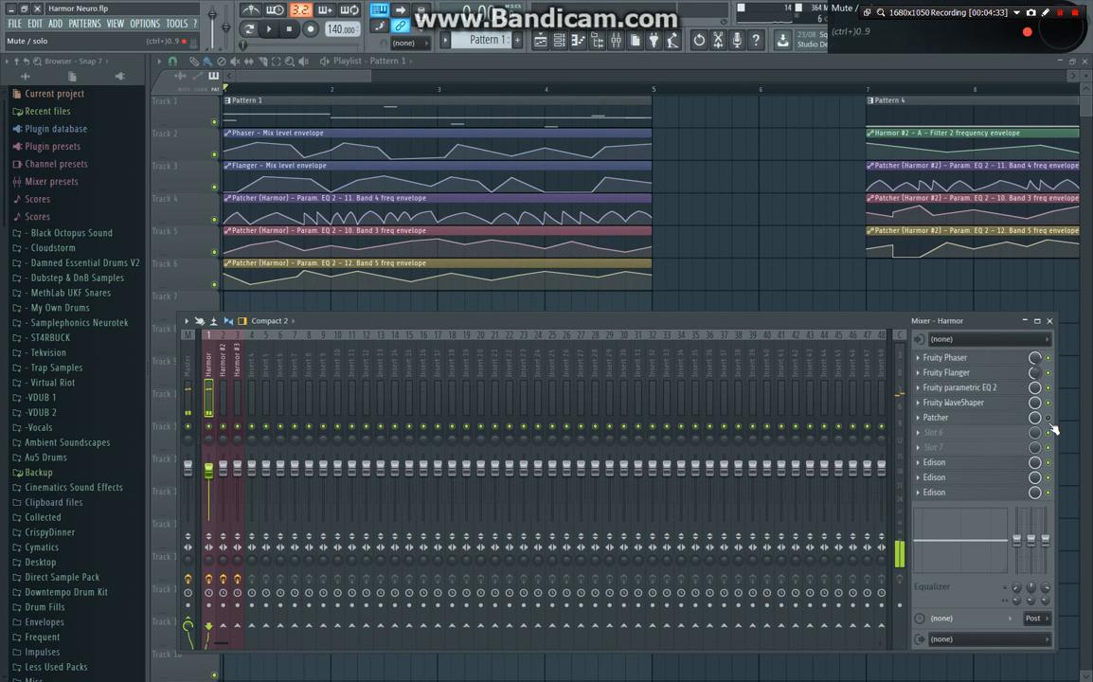
# - Open the Patcher on the Harmor mixer track and inspect the first Param. EQ 2 of its upper chain
pyautogui.click(922, 419)
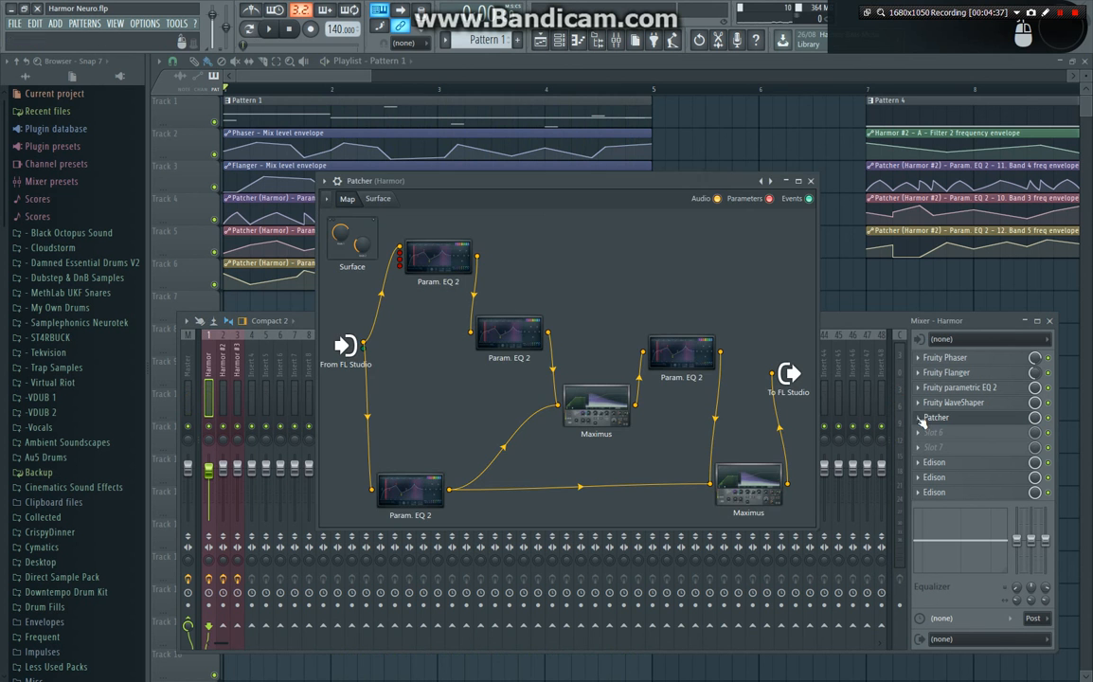
pyautogui.moveTo(474, 179); pyautogui.dragTo(576, 237)
pyautogui.doubleClick(495, 304)
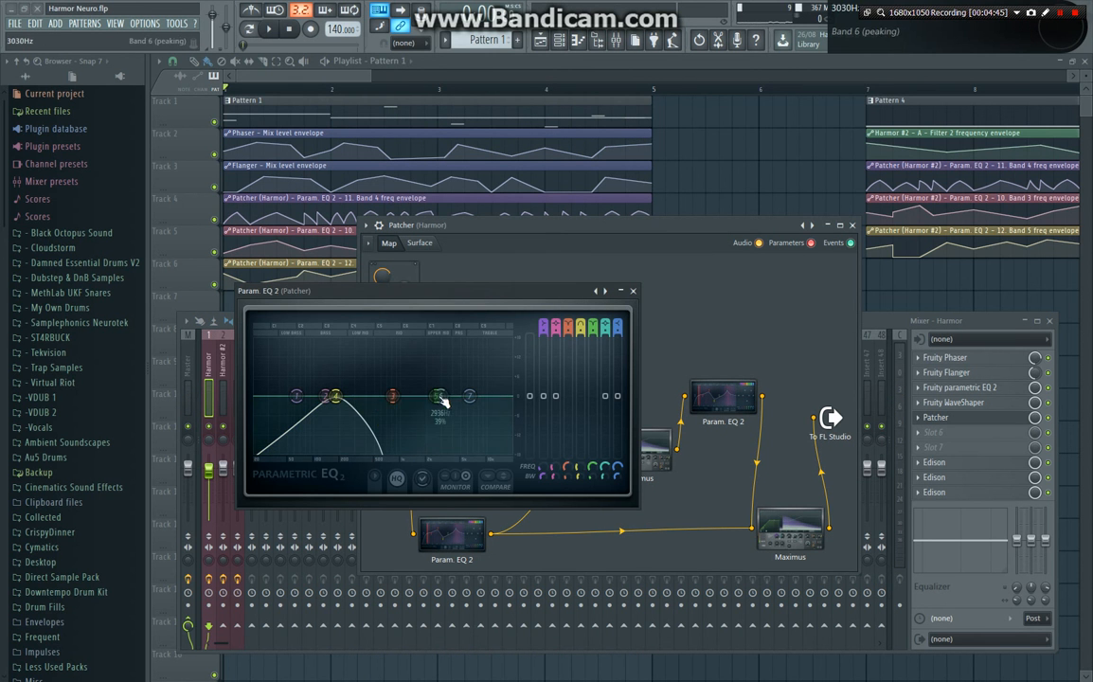
pyautogui.click(633, 291)
# - Inspect the curves of the second Param. EQ 2 in the upper chain and the Param. EQ 2 on the lower branch
pyautogui.moveTo(561, 235); pyautogui.dragTo(824, 305)
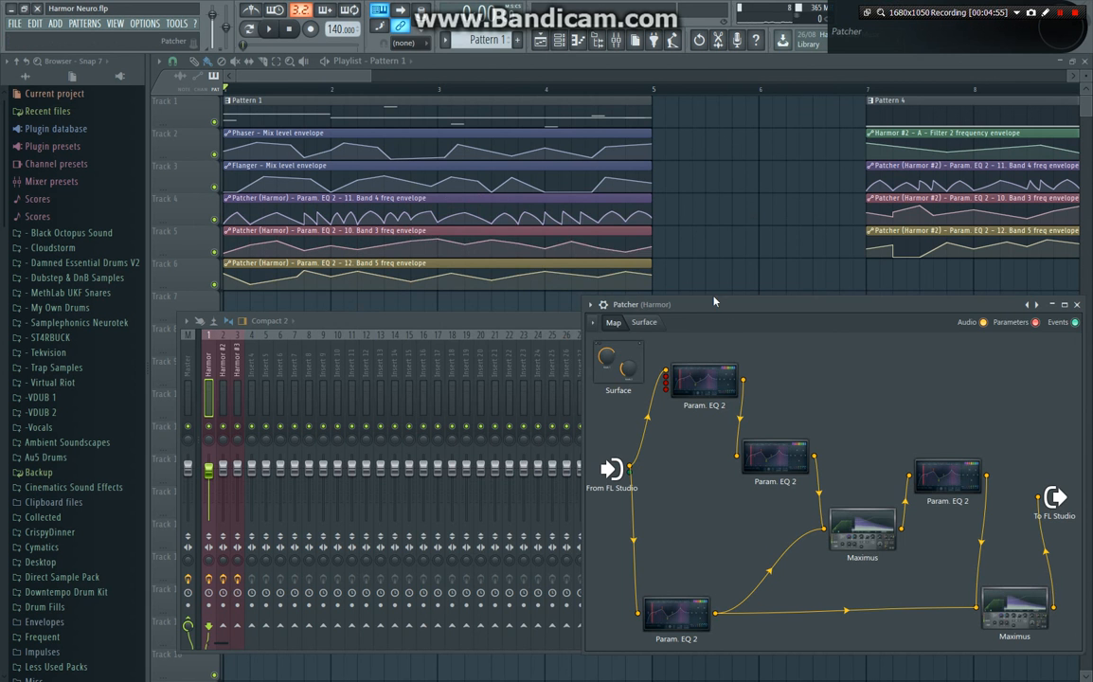
pyautogui.moveTo(679, 304); pyautogui.dragTo(461, 225)
pyautogui.doubleClick(566, 366)
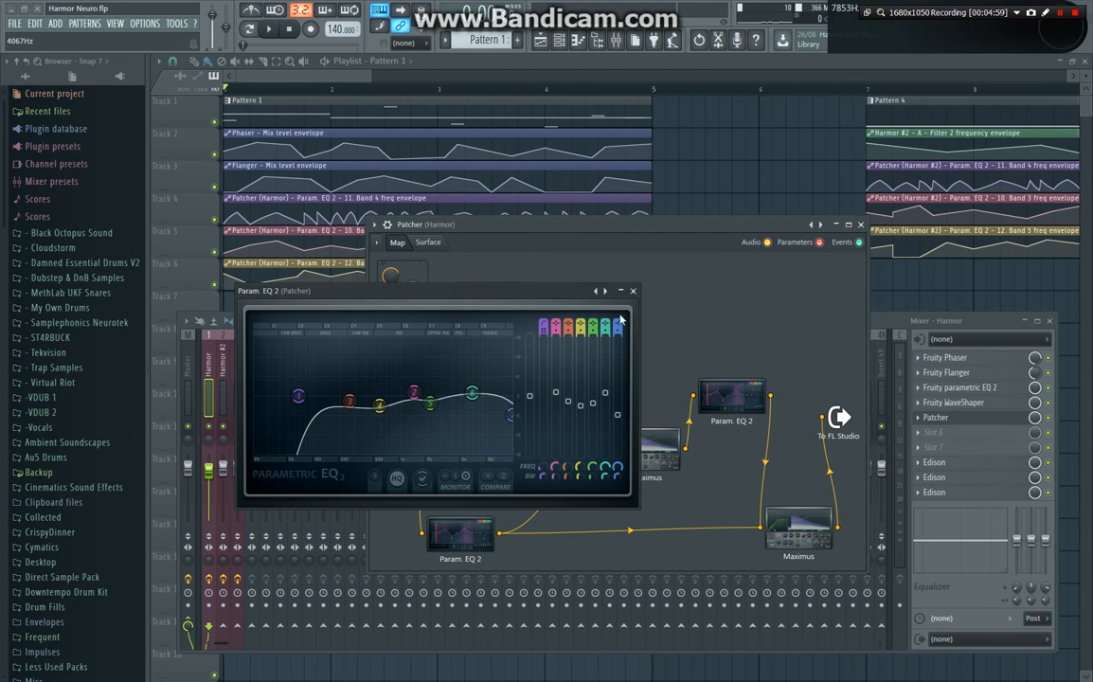
pyautogui.click(634, 290)
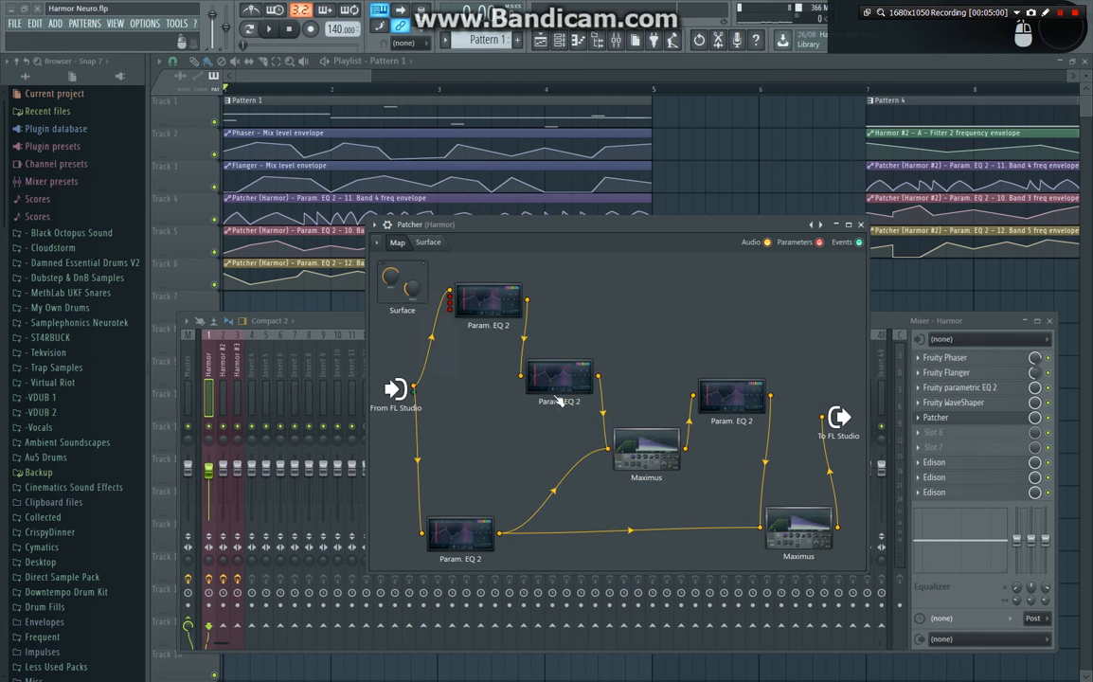
pyautogui.doubleClick(489, 532)
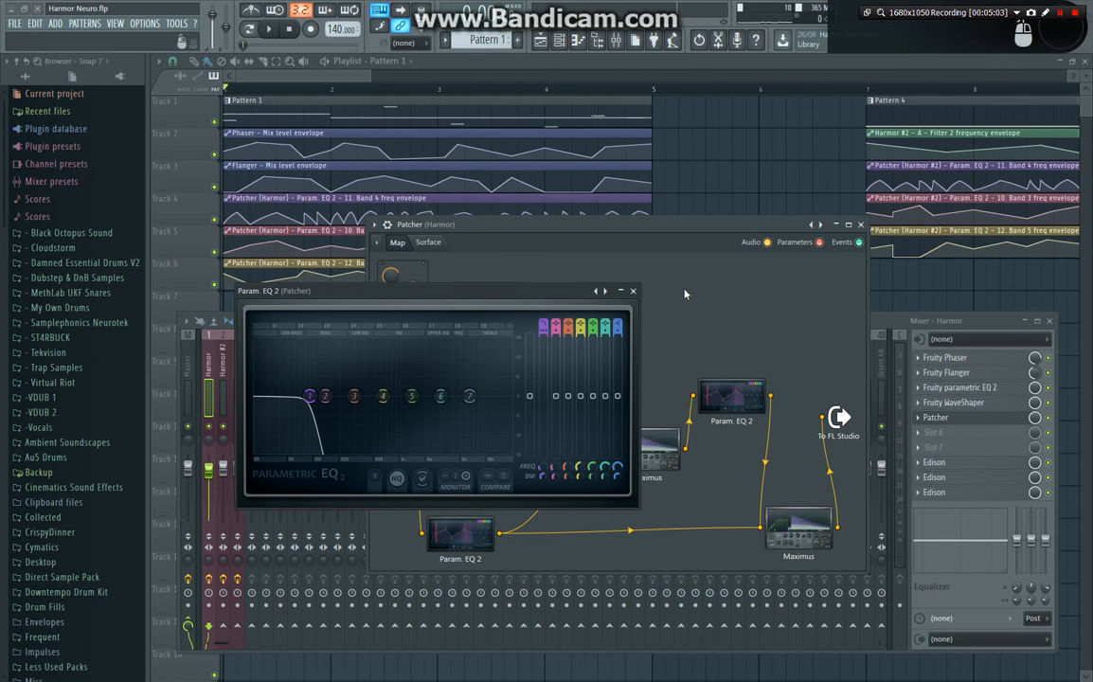
pyautogui.click(634, 291)
# - Open the Maximus where both Patcher branches meet and review its low, high and master band curves
pyautogui.moveTo(674, 231); pyautogui.dragTo(603, 173)
pyautogui.moveTo(531, 273); pyautogui.dragTo(588, 244)
pyautogui.click(597, 405)
pyautogui.click(381, 438)
pyautogui.click(388, 405)
pyautogui.click(377, 450)
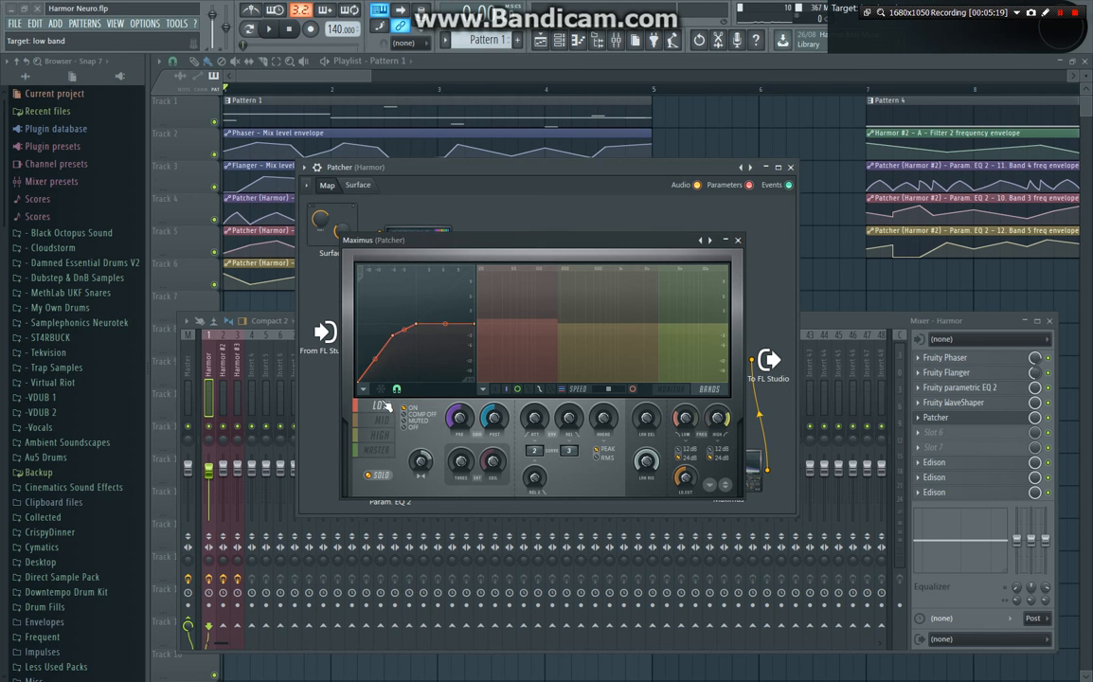
pyautogui.click(738, 240)
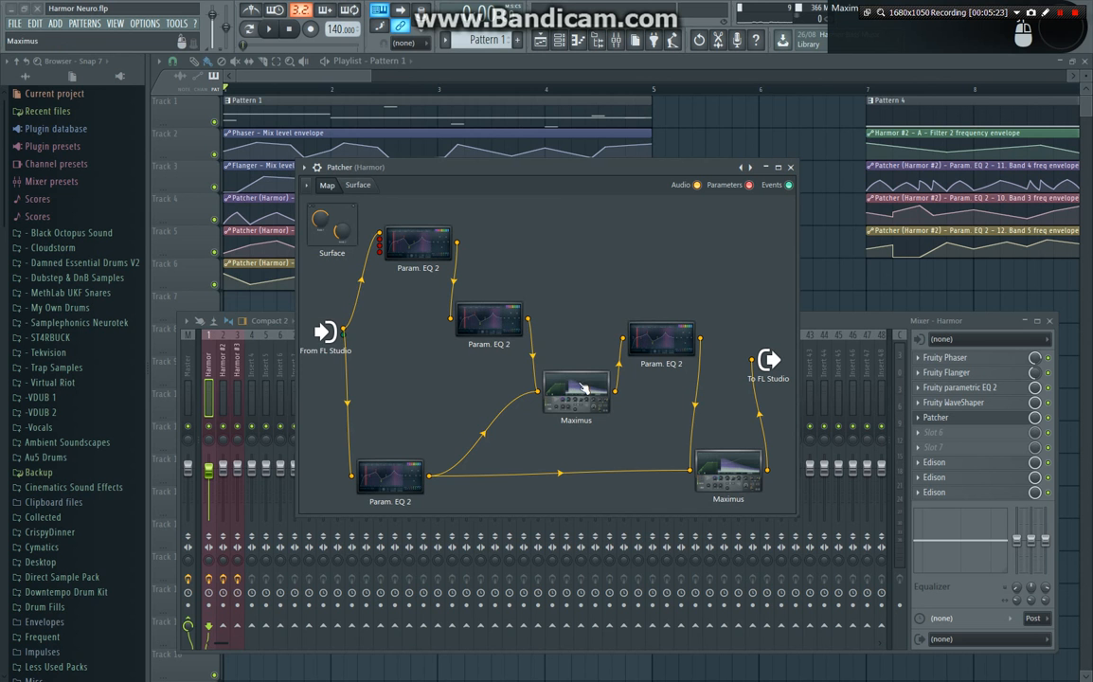
# - Inspect the Param. EQ 2 following the first Maximus and the band curves of the final Maximus before the Patcher output
pyautogui.click(685, 341)
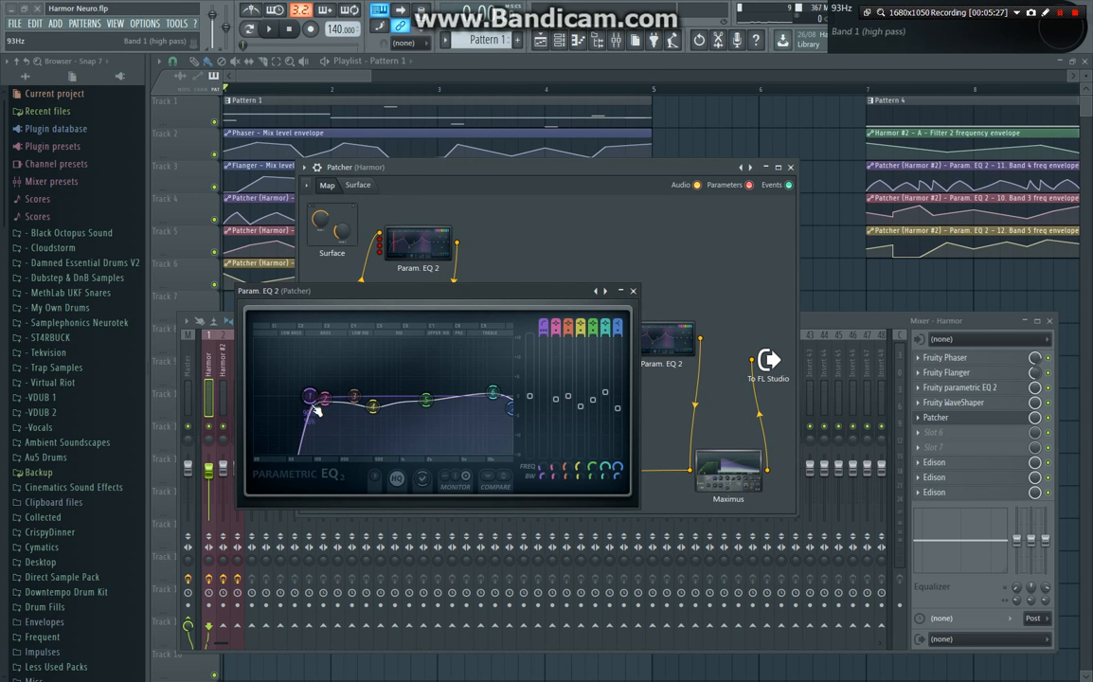
pyautogui.click(634, 292)
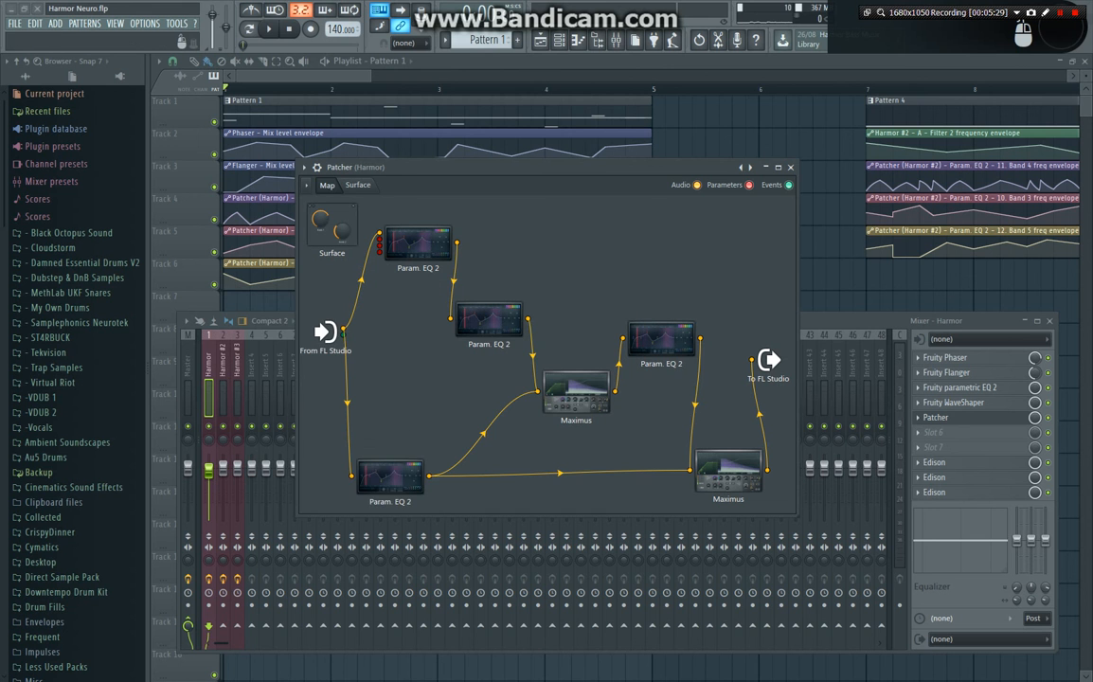
pyautogui.doubleClick(734, 466)
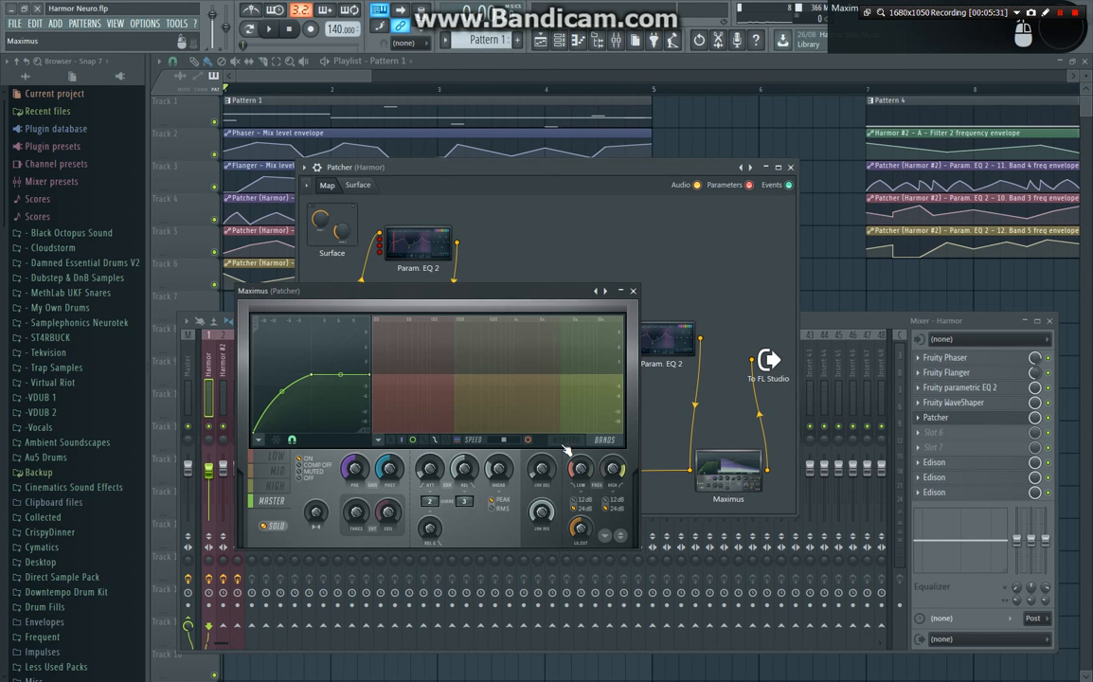
pyautogui.click(287, 456)
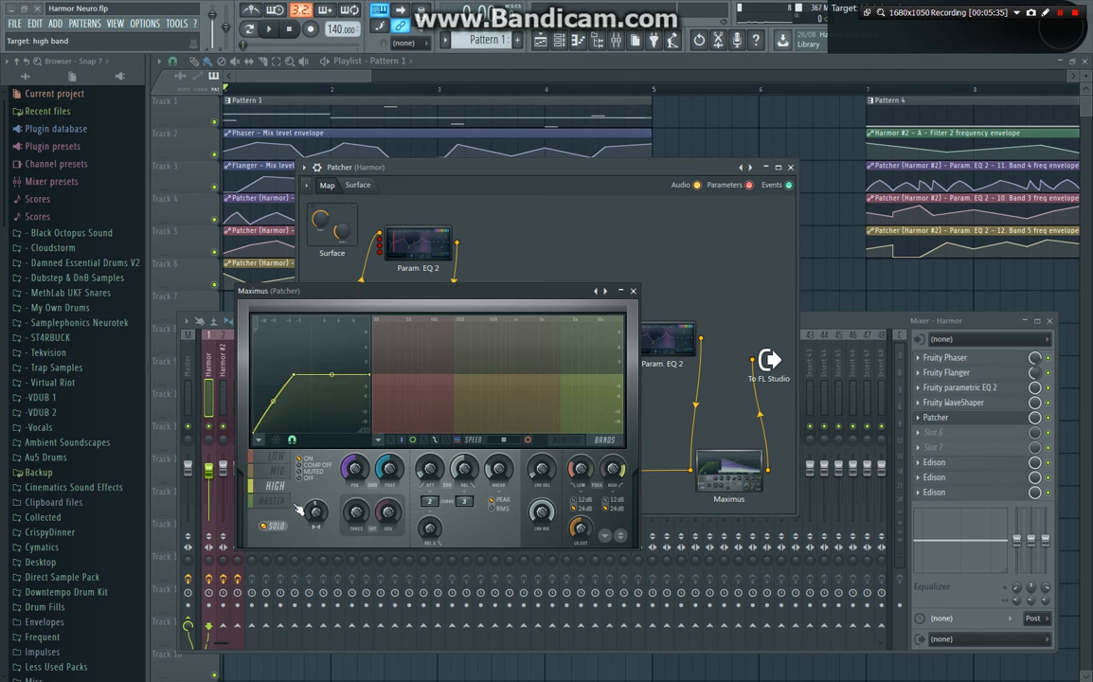
pyautogui.click(632, 291)
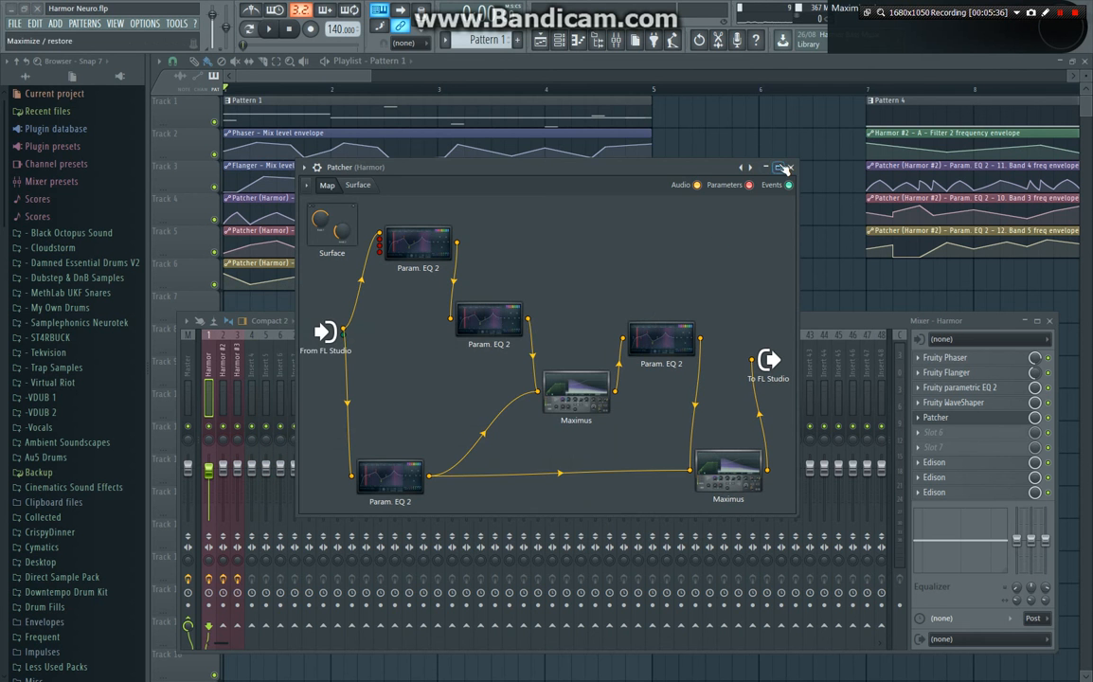
# - Close the Patcher and mixer and survey the playlist from Pattern 1 to the audio clips, briefly checking the channel rack
pyautogui.click(790, 167)
pyautogui.click(1050, 320)
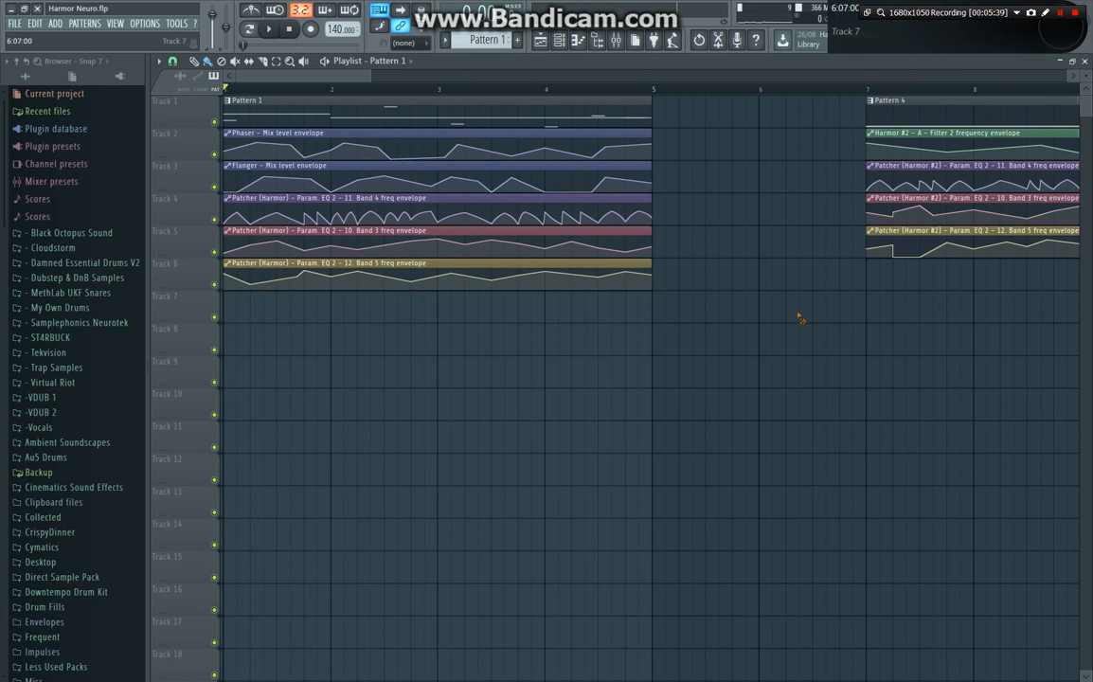
pyautogui.scroll(-5, 701, 294)
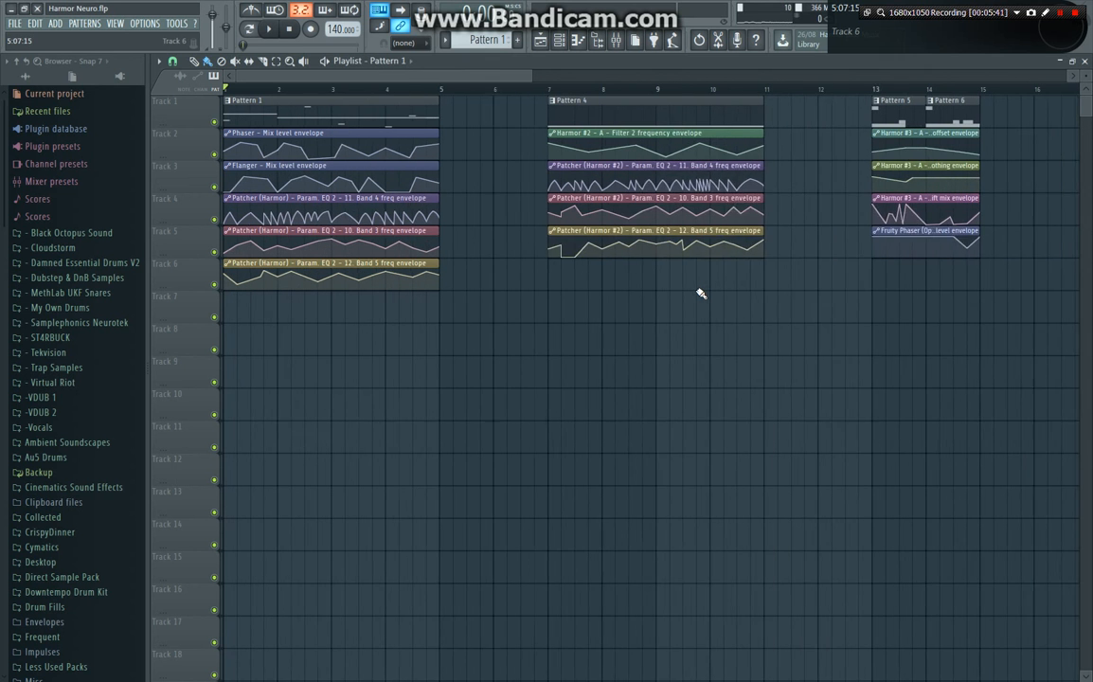
pyautogui.moveTo(608, 332); pyautogui.dragTo(708, 281)
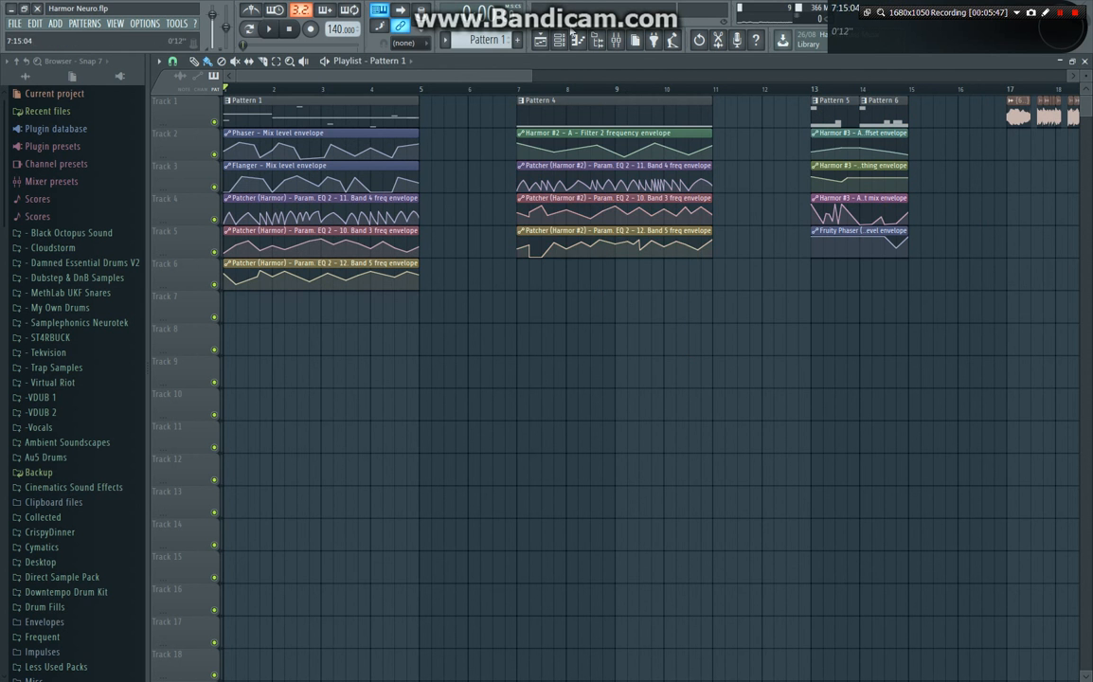
pyautogui.click(561, 43)
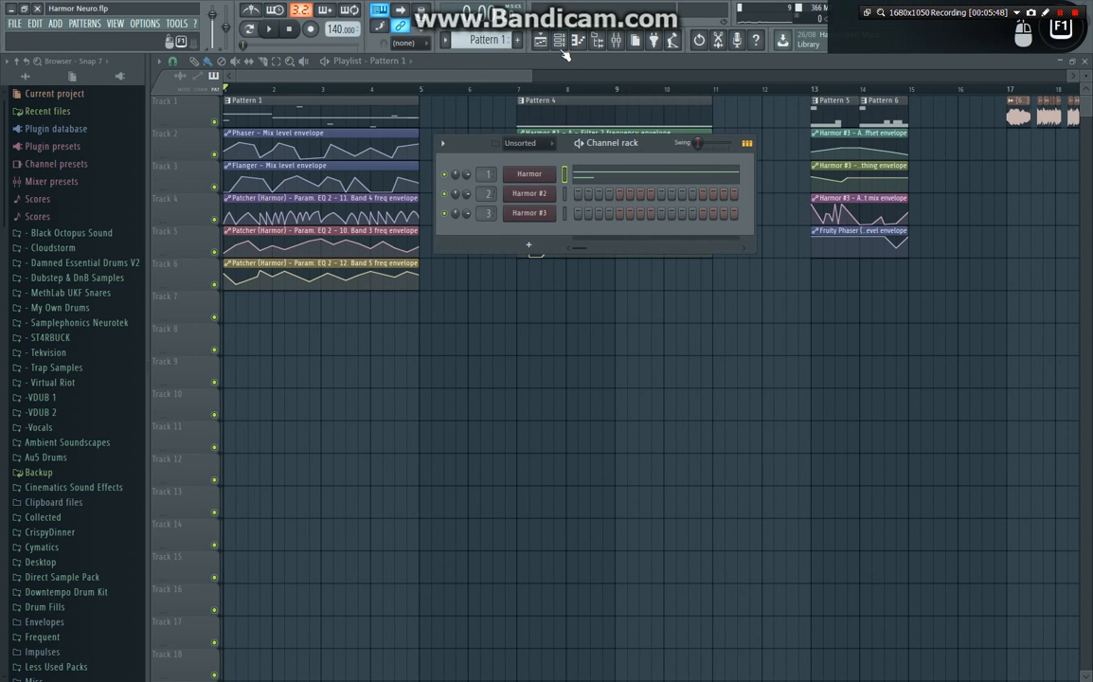
pyautogui.click(561, 45)
pyautogui.moveTo(534, 78); pyautogui.dragTo(769, 94)
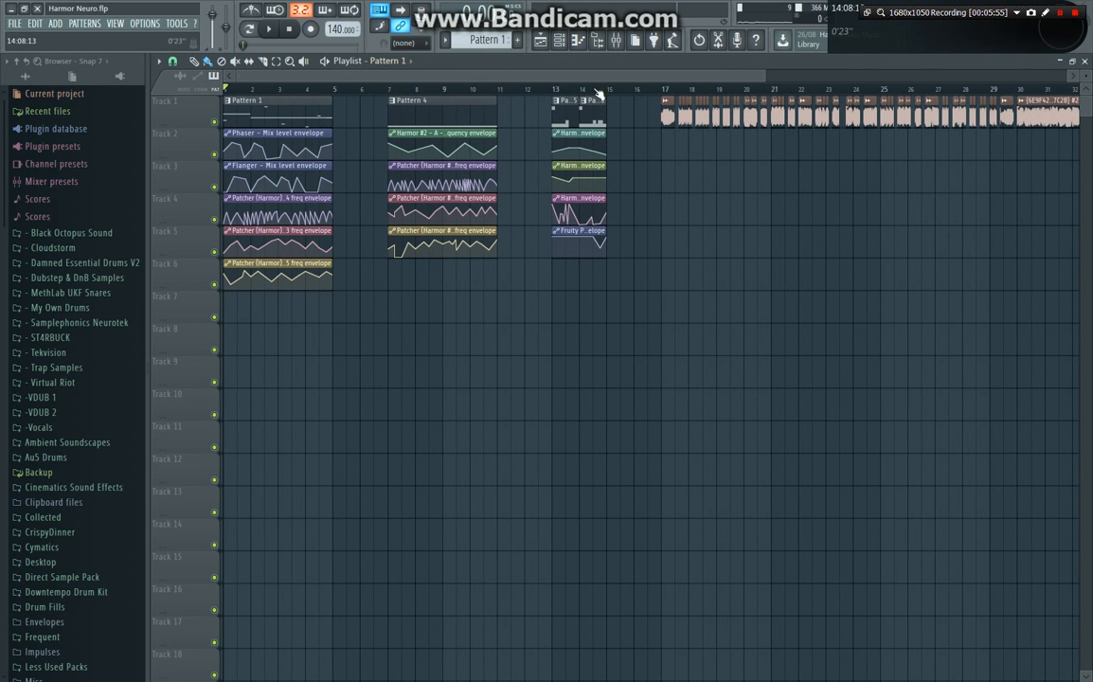
pyautogui.scroll(2, 159, 138)
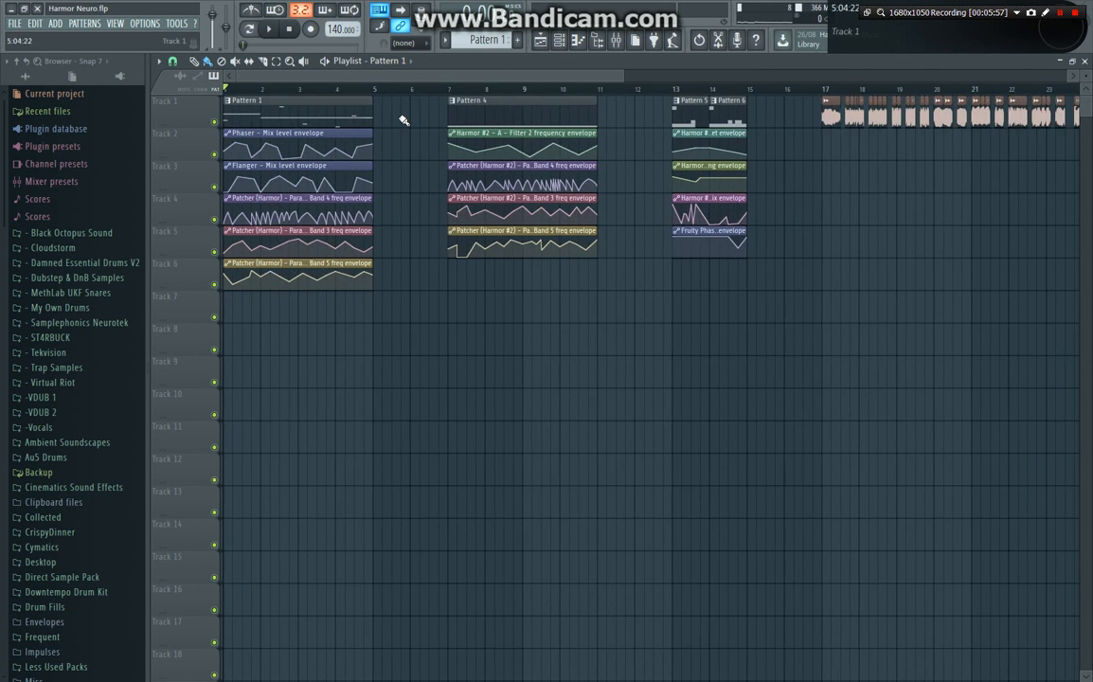